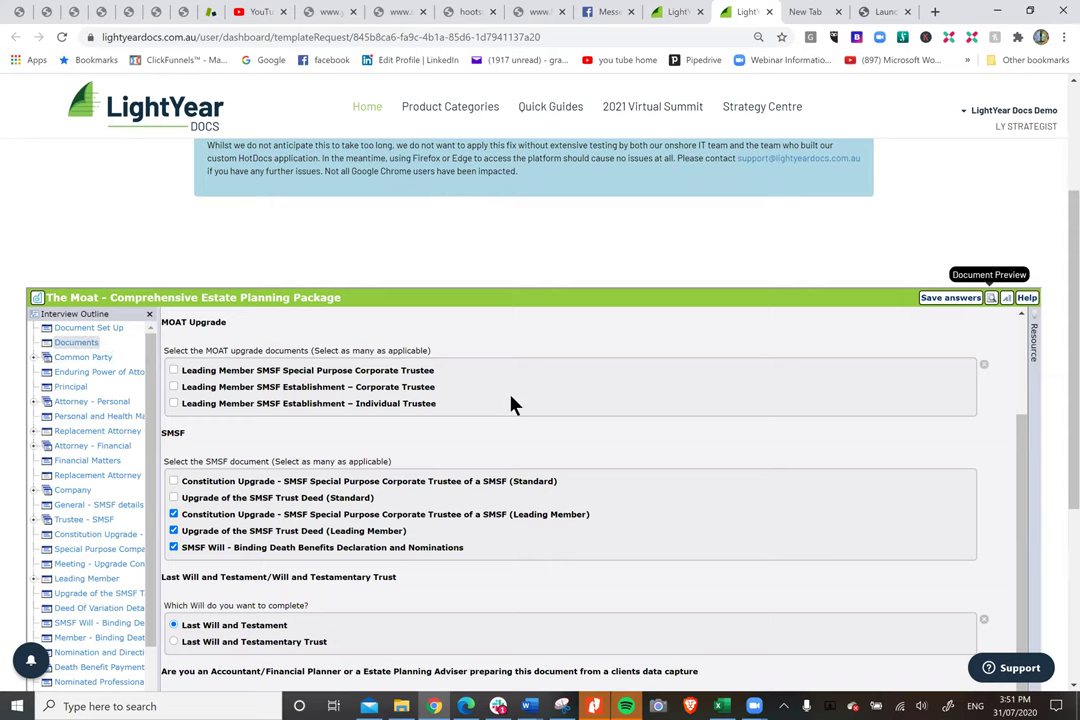
Choose Last Will and Testament as the will to complete and look over the will's General and Testator pages.
scroll(513, 405, "down", 1)
left_click(174, 576)
left_click_drag(147, 541, 212, 615)
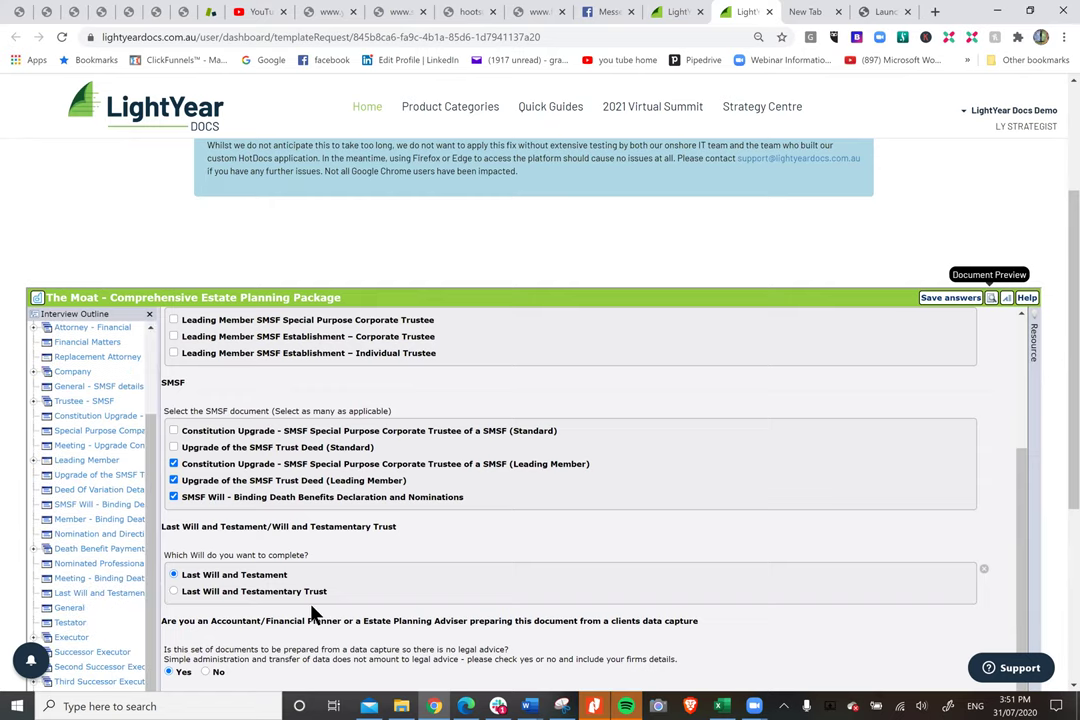
scroll(304, 559, "down", 2)
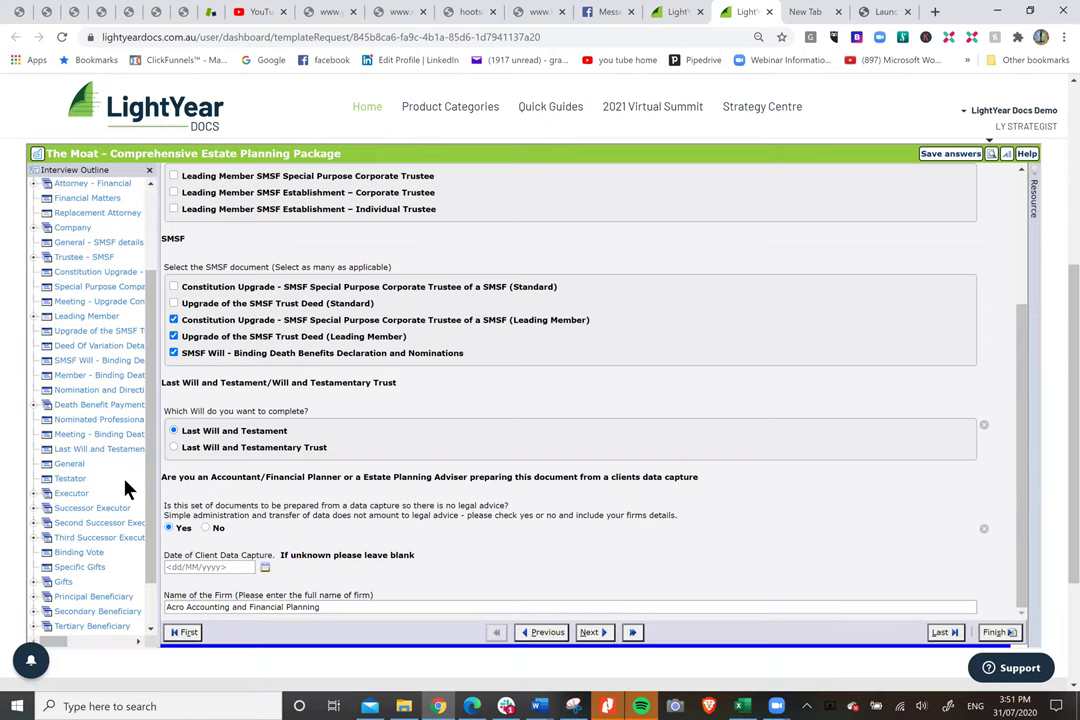
scroll(147, 485, "down", 1)
left_click(82, 407)
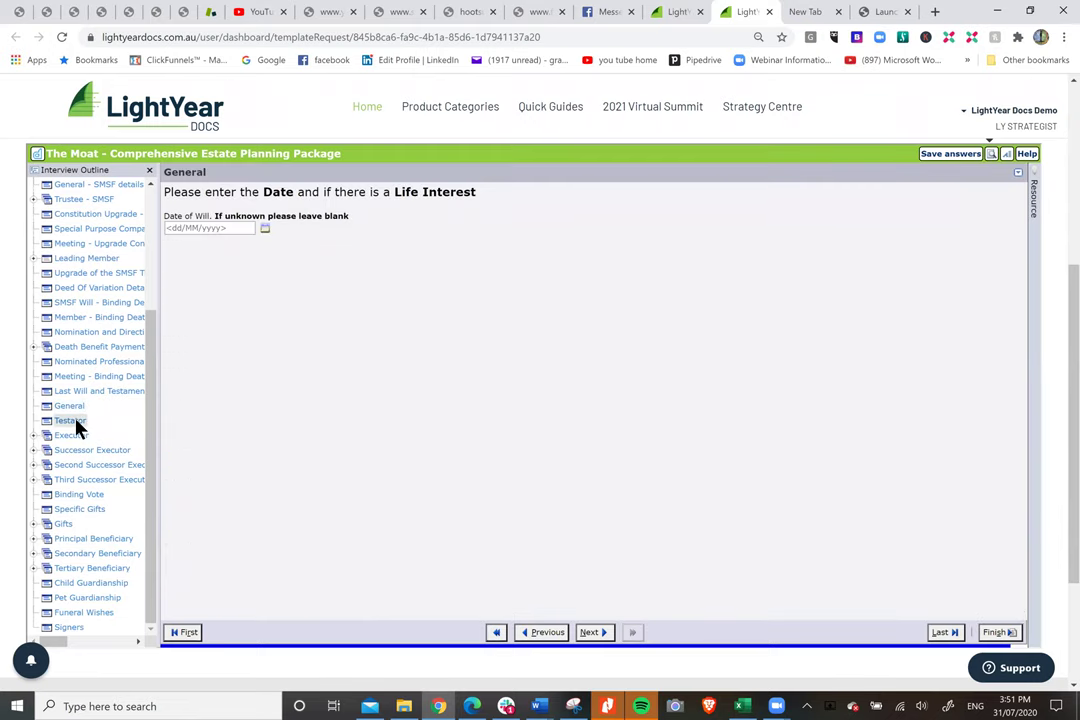
left_click(72, 421)
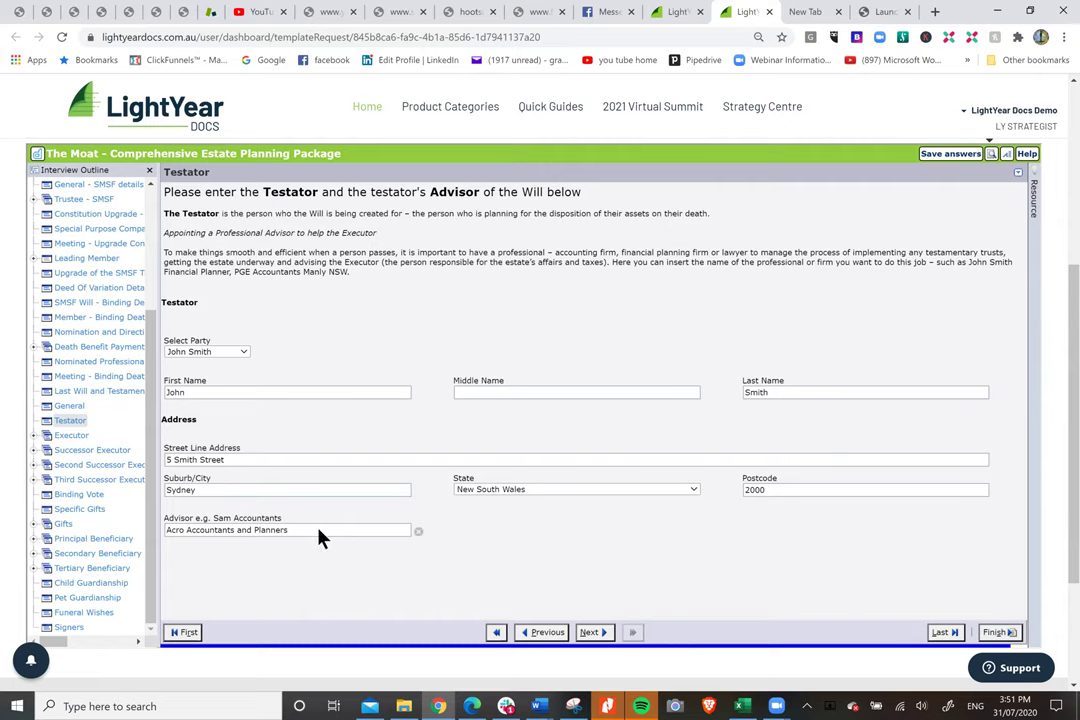
Examine the Executor, Successor Executor, Second and Third Successor Executor, and Binding Vote pages of the will.
left_click(80, 440)
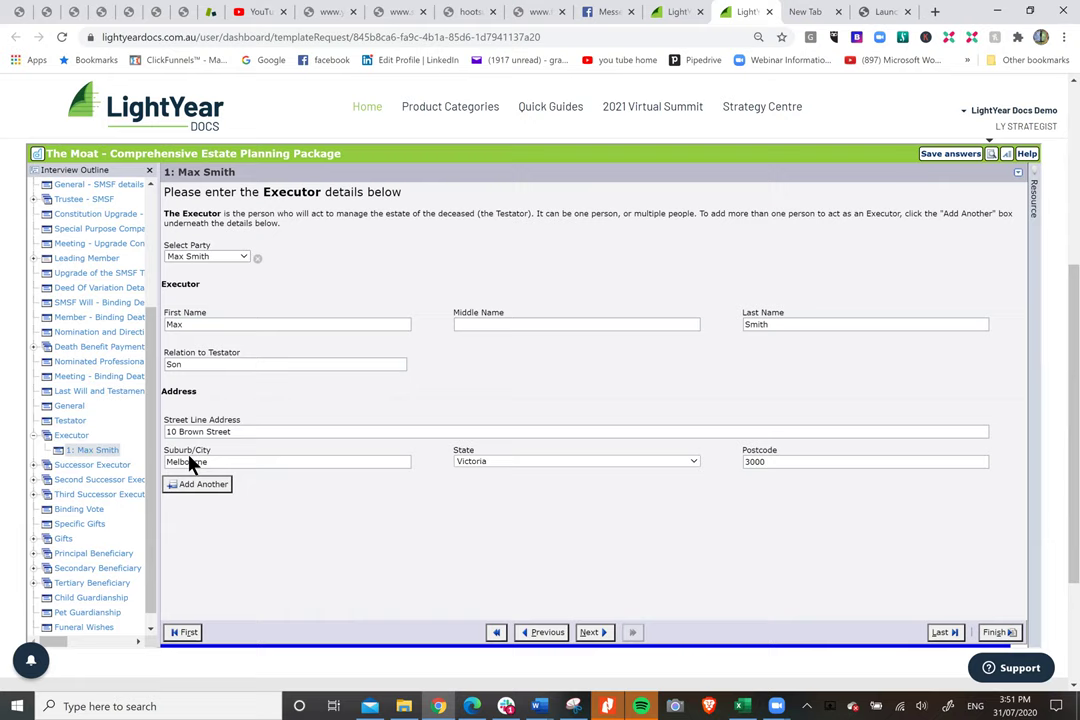
left_click(118, 467)
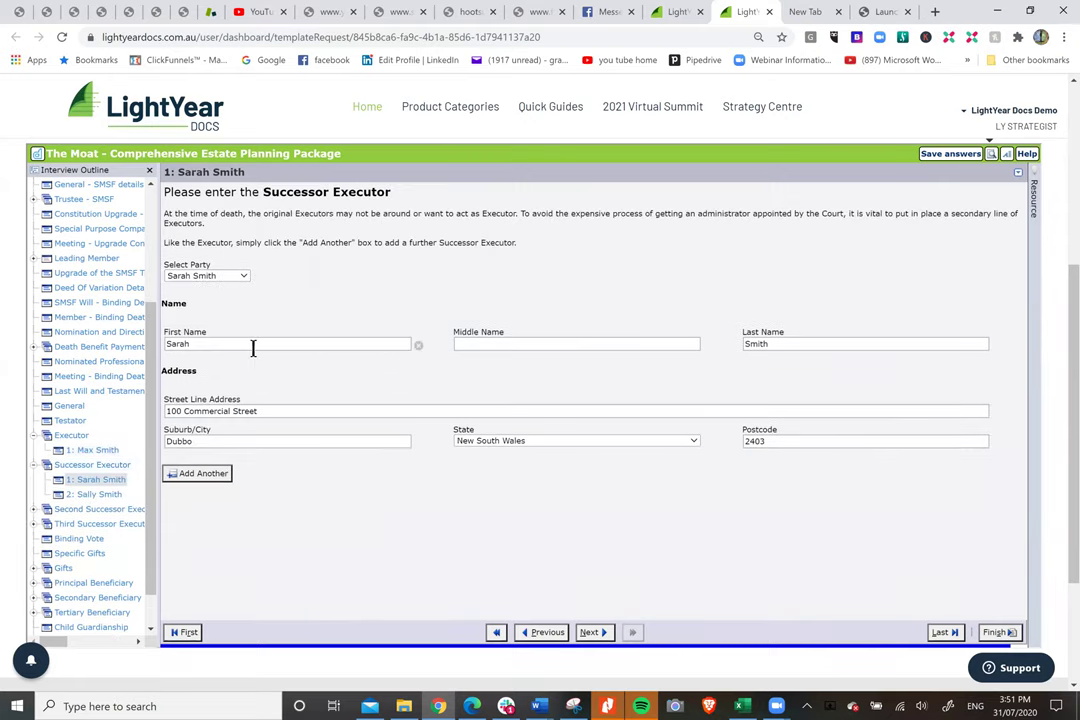
left_click(98, 494)
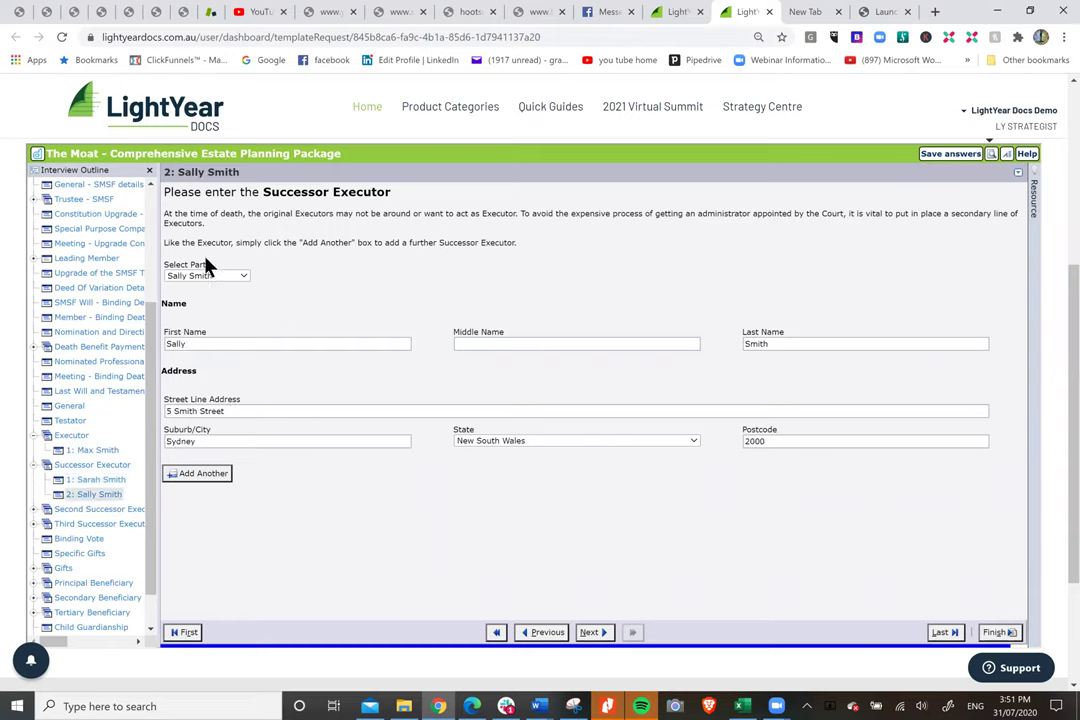
scroll(150, 460, "down", 1)
left_click(102, 466)
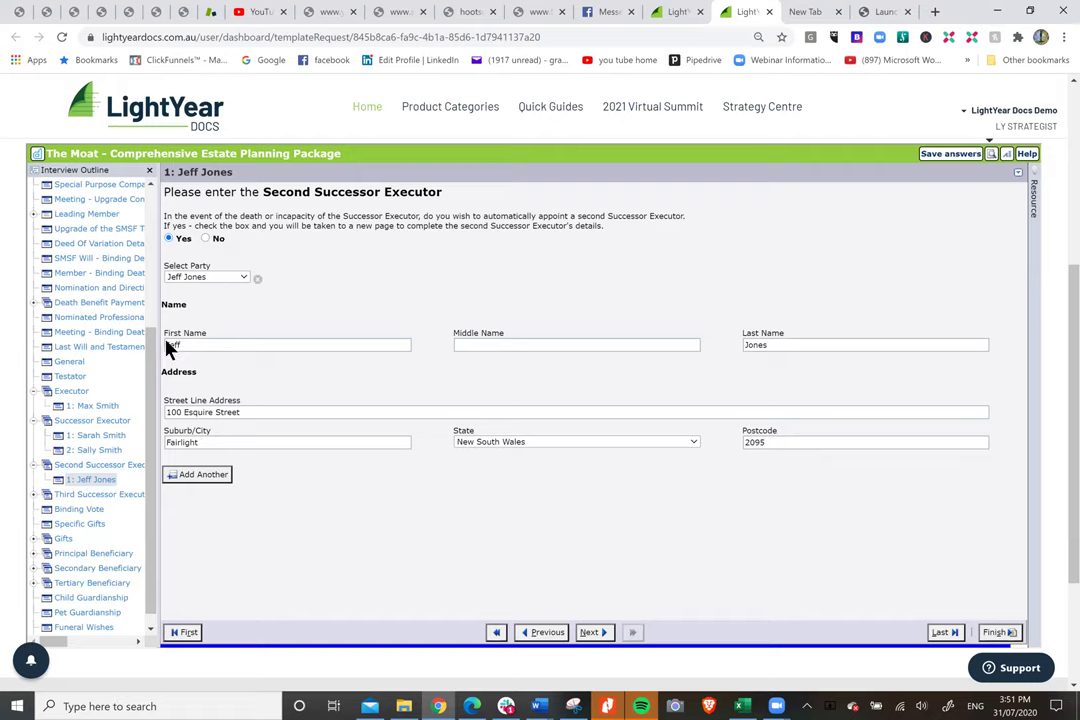
left_click(113, 494)
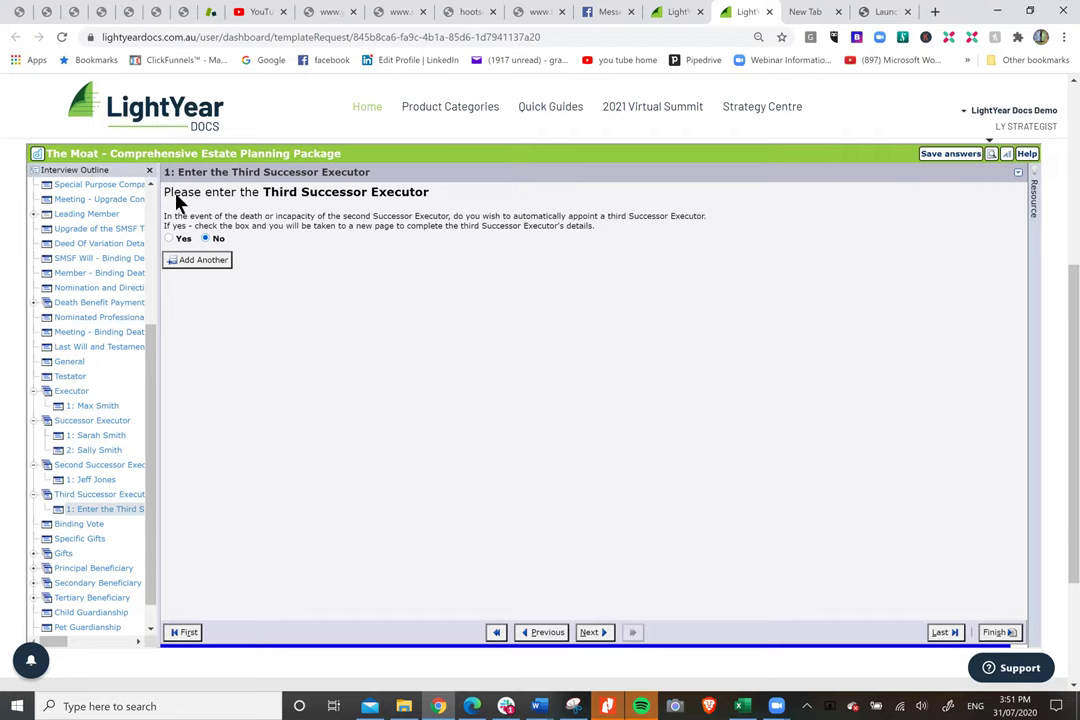
left_click(77, 524)
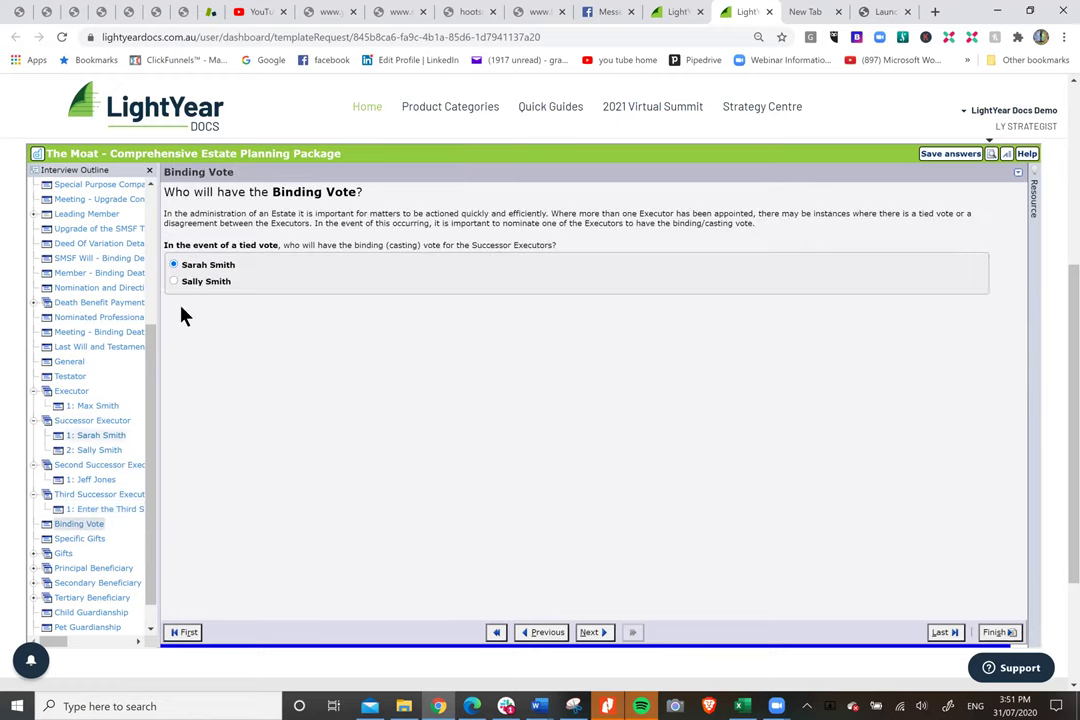
Examine the Specific Gifts options and the beneficiary, gender and asset details of the first two gifts.
left_click(80, 539)
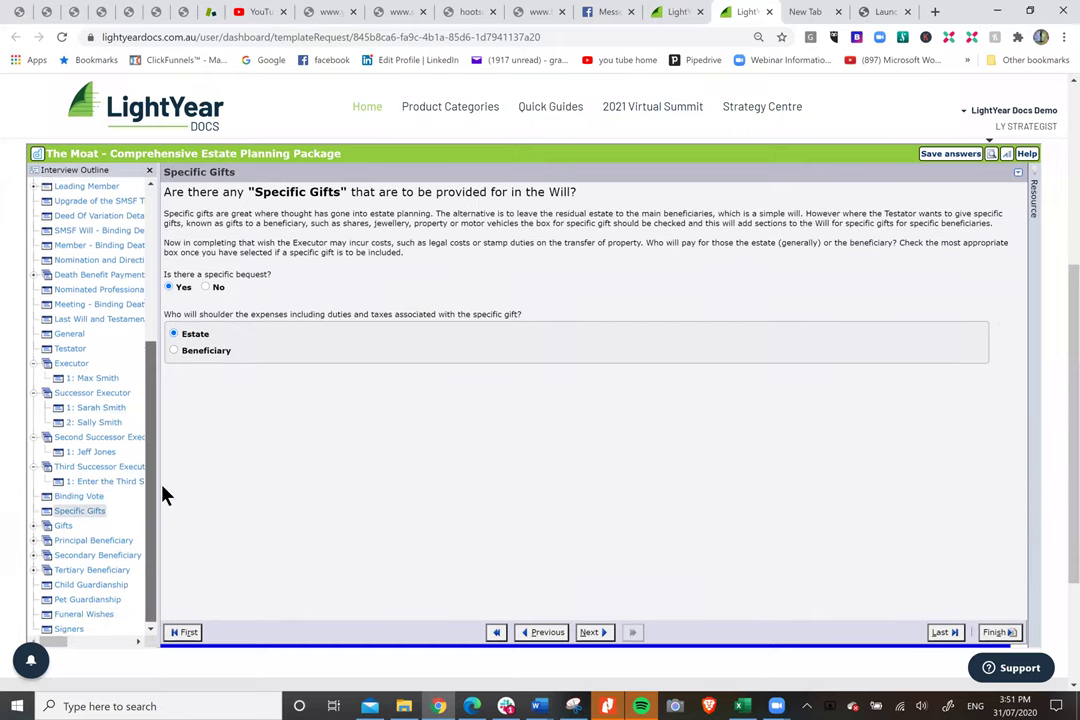
left_click(65, 526)
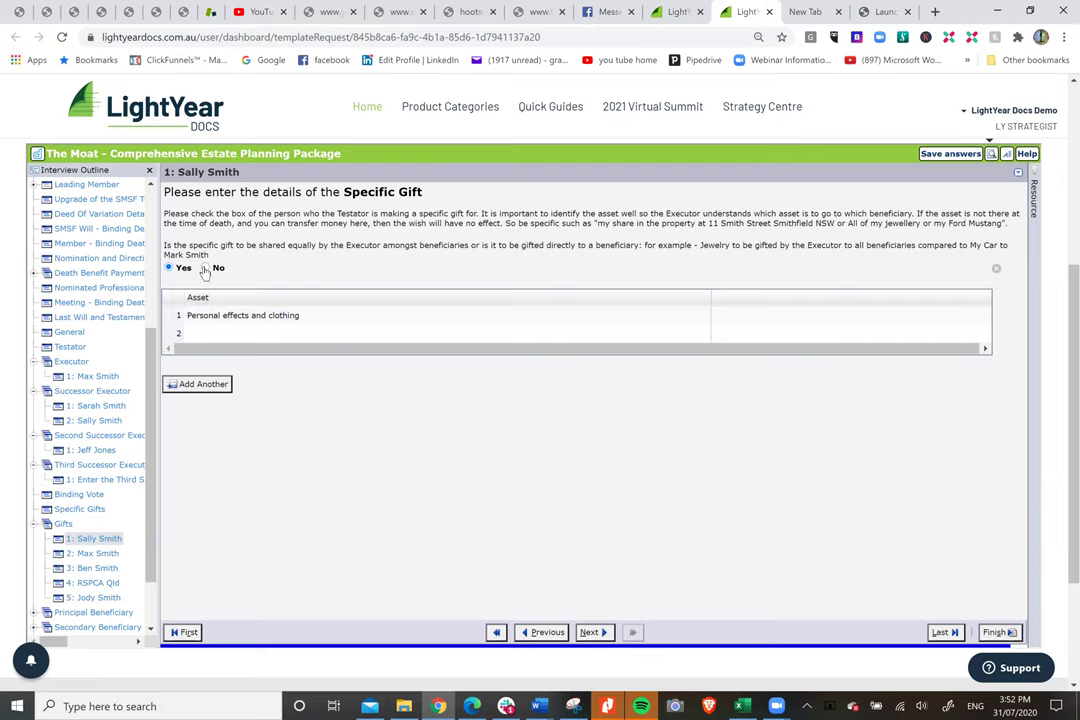
left_click(102, 555)
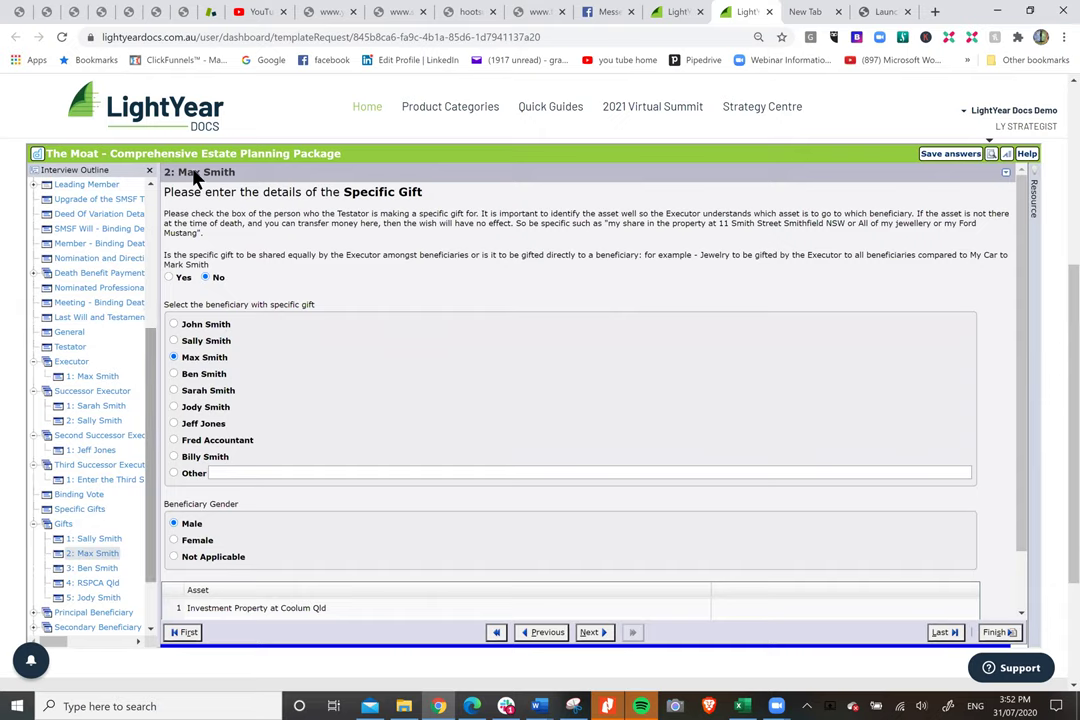
scroll(210, 451, "down", 2)
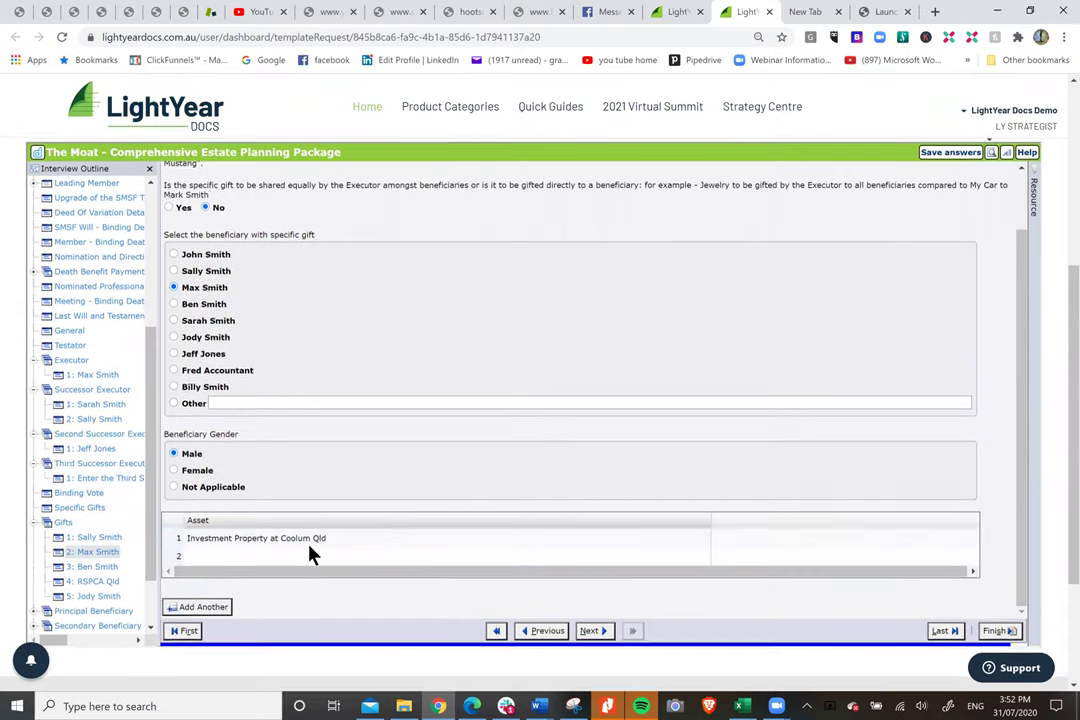
scroll(305, 552, "down", 2)
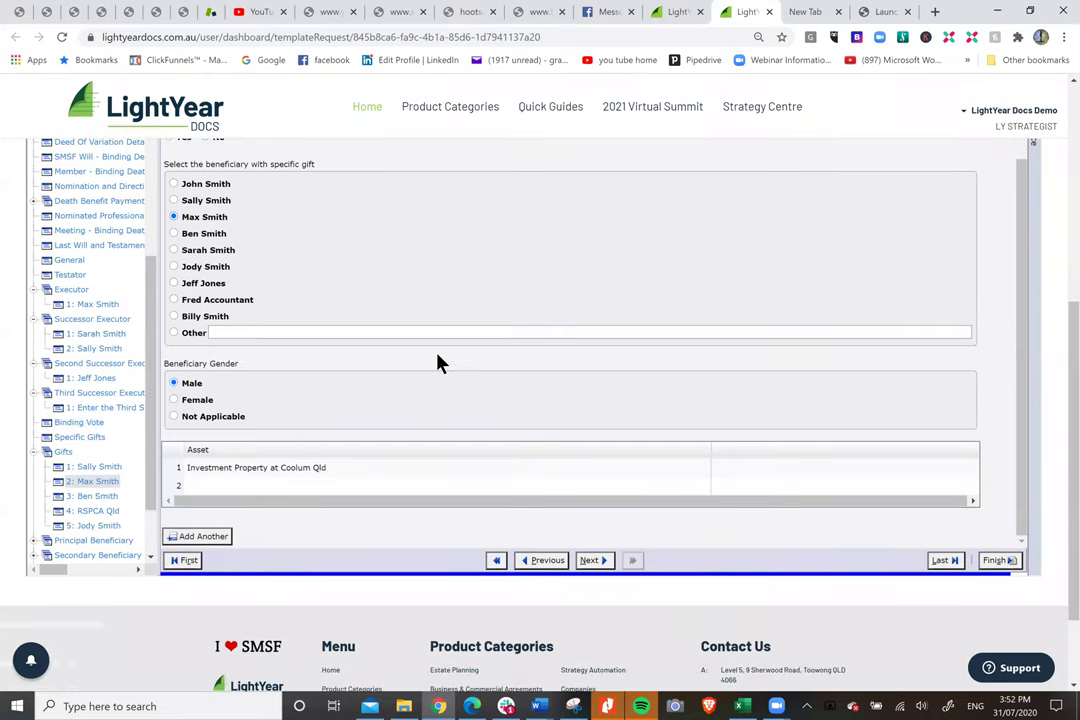
scroll(437, 354, "up", 2)
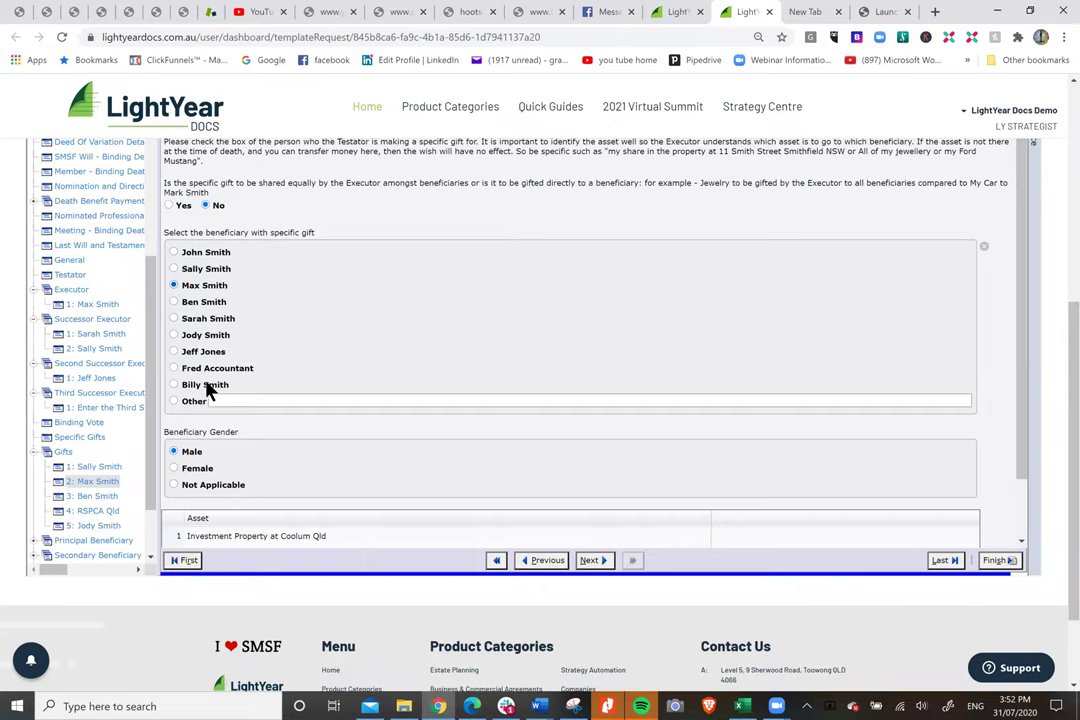
Return to the Documents page and change the will type to Last Will and Testamentary Trust.
left_click_drag(149, 465, 157, 320)
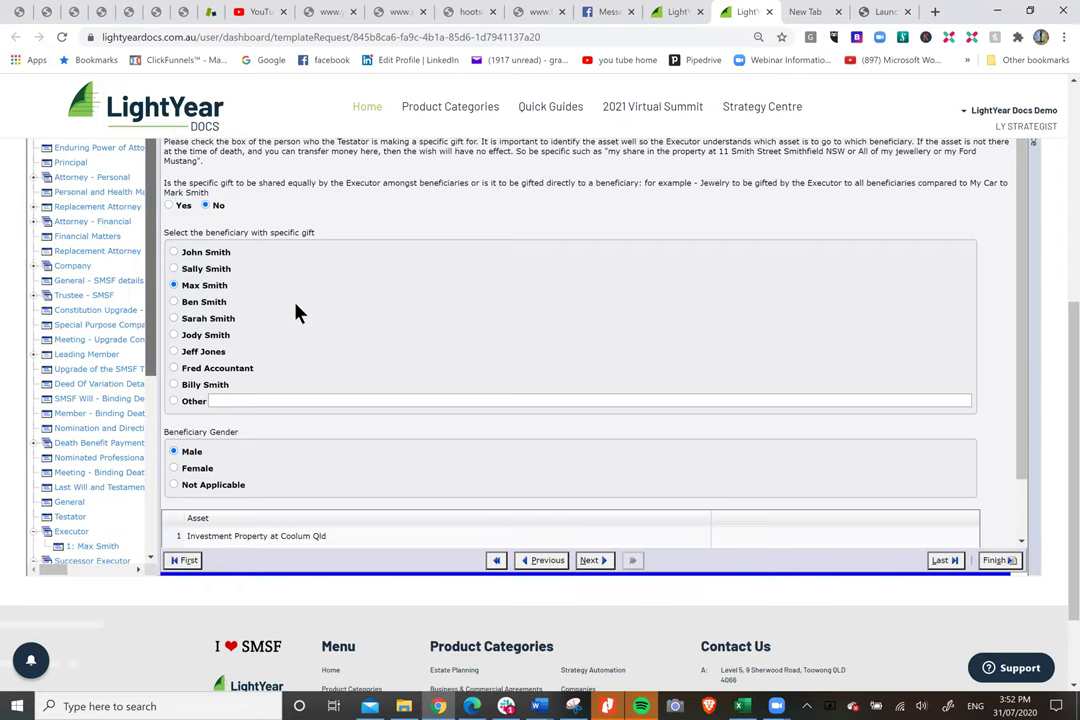
scroll(120, 255, "up", 1)
left_click(80, 197)
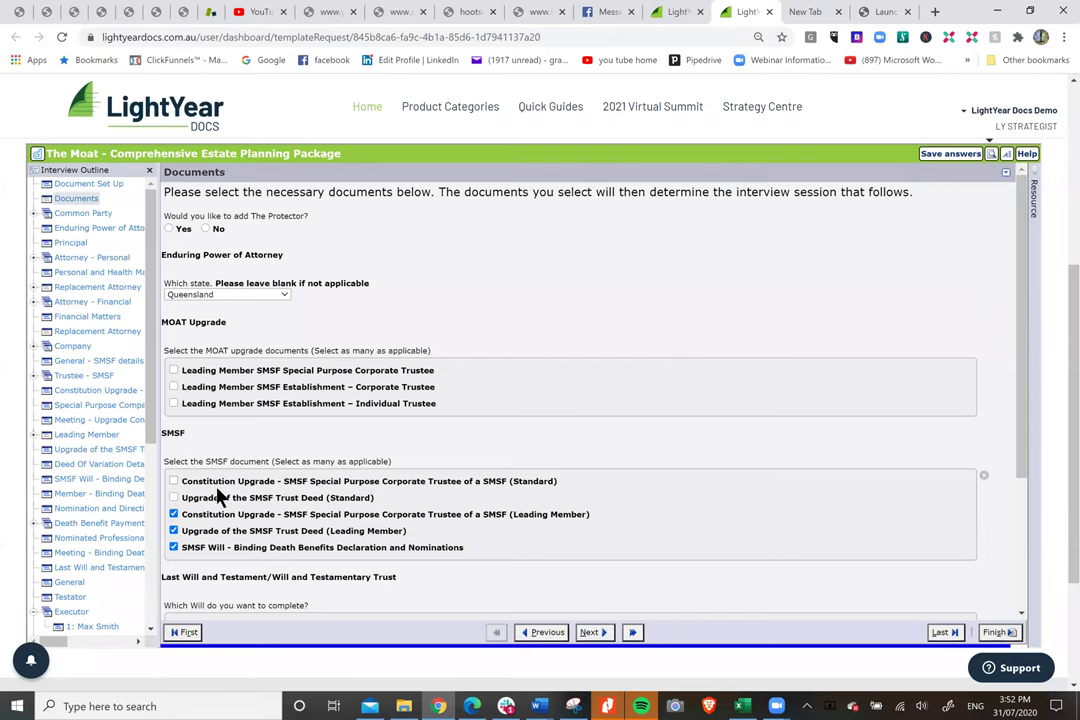
scroll(218, 497, "down", 3)
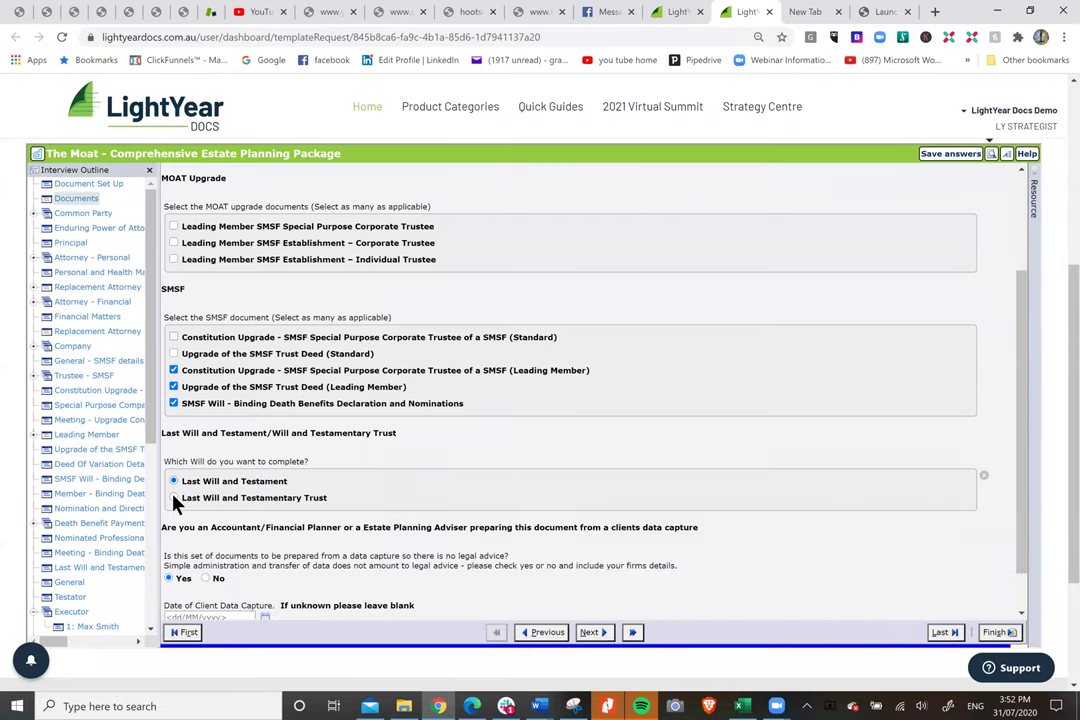
left_click(174, 498)
Check the first gift's relationship and testamentary trust options, and open the second gift's details for the Coolum investment property.
left_click_drag(150, 429, 170, 555)
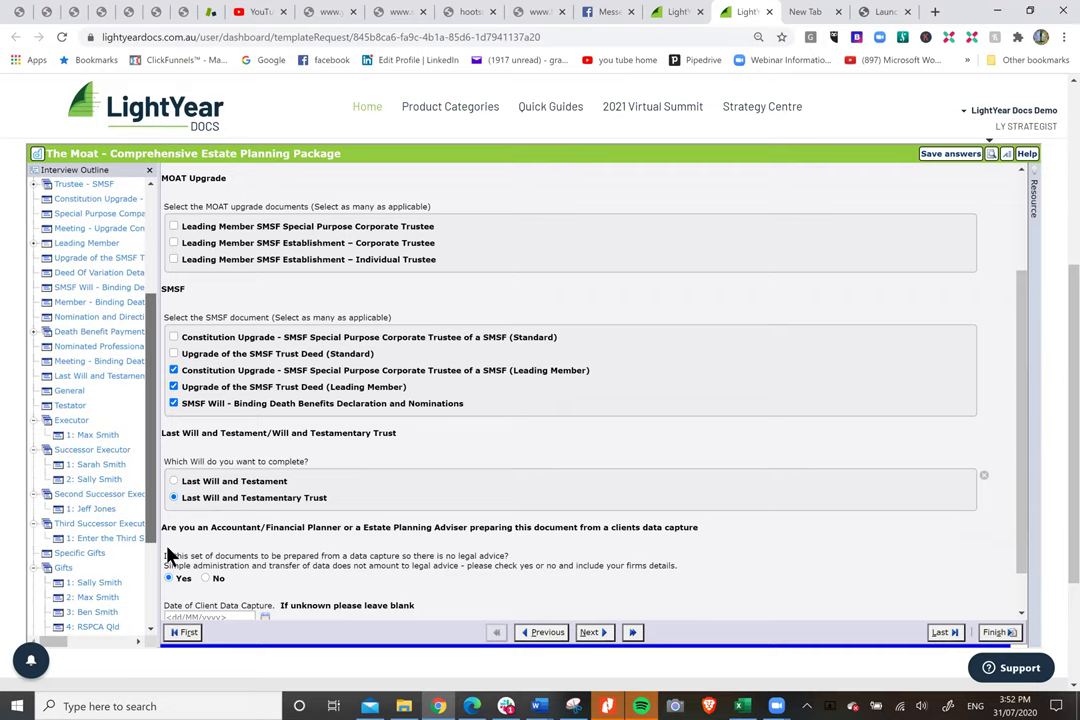
scroll(133, 465, "down", 1)
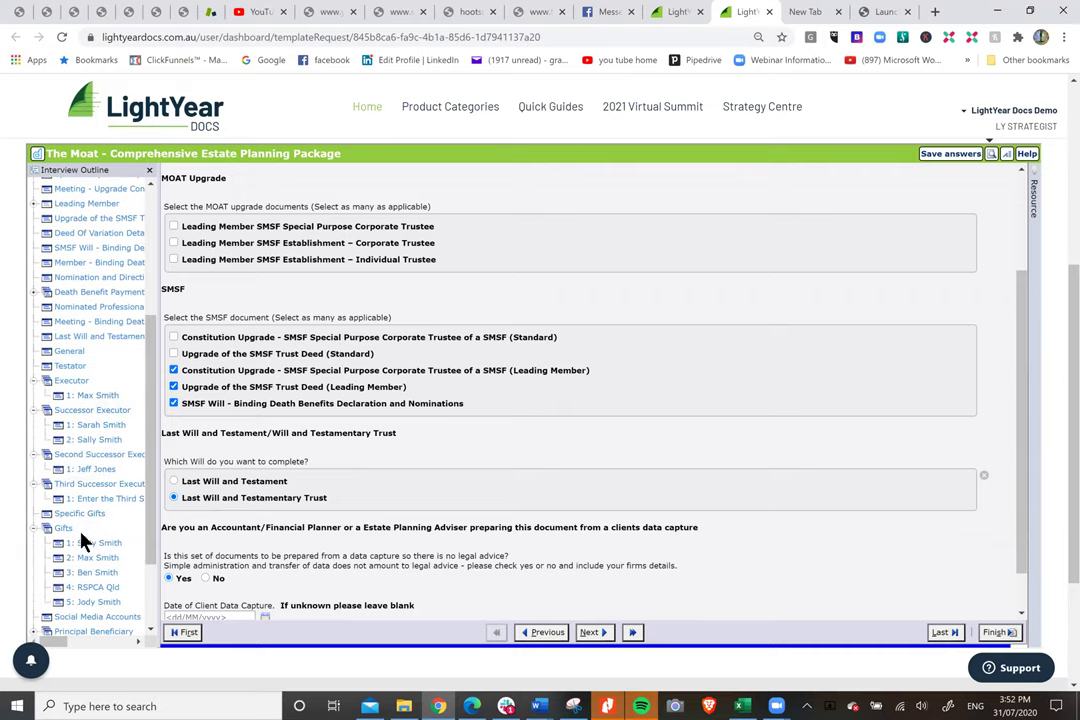
left_click(100, 545)
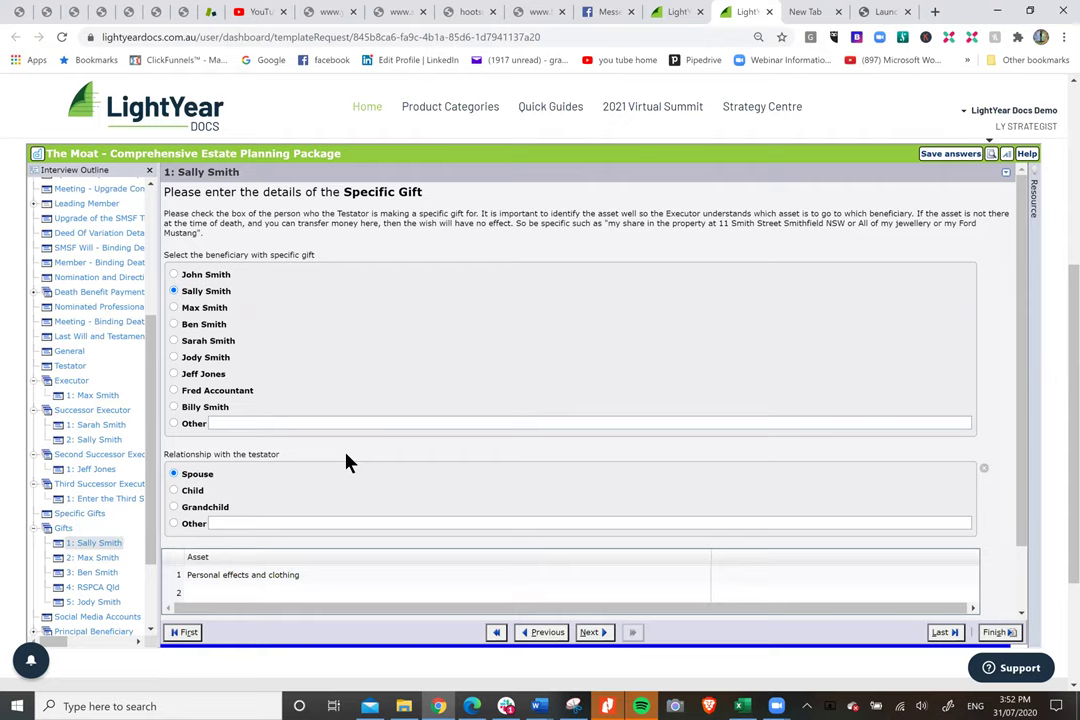
scroll(346, 461, "down", 1)
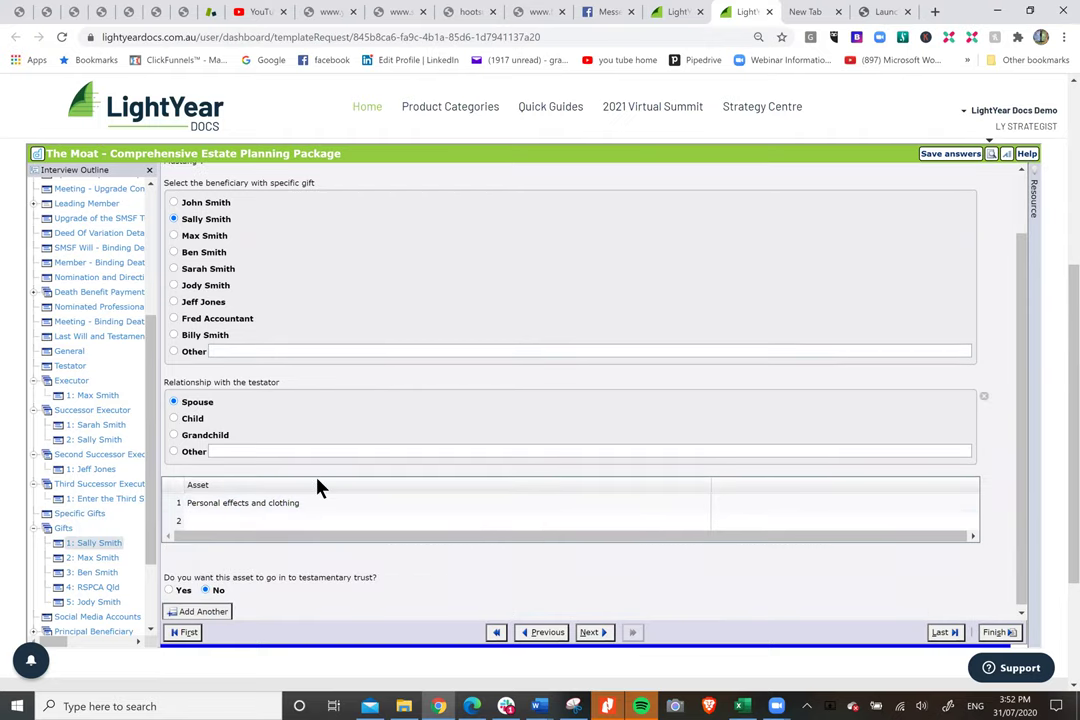
scroll(300, 590, "down", 1)
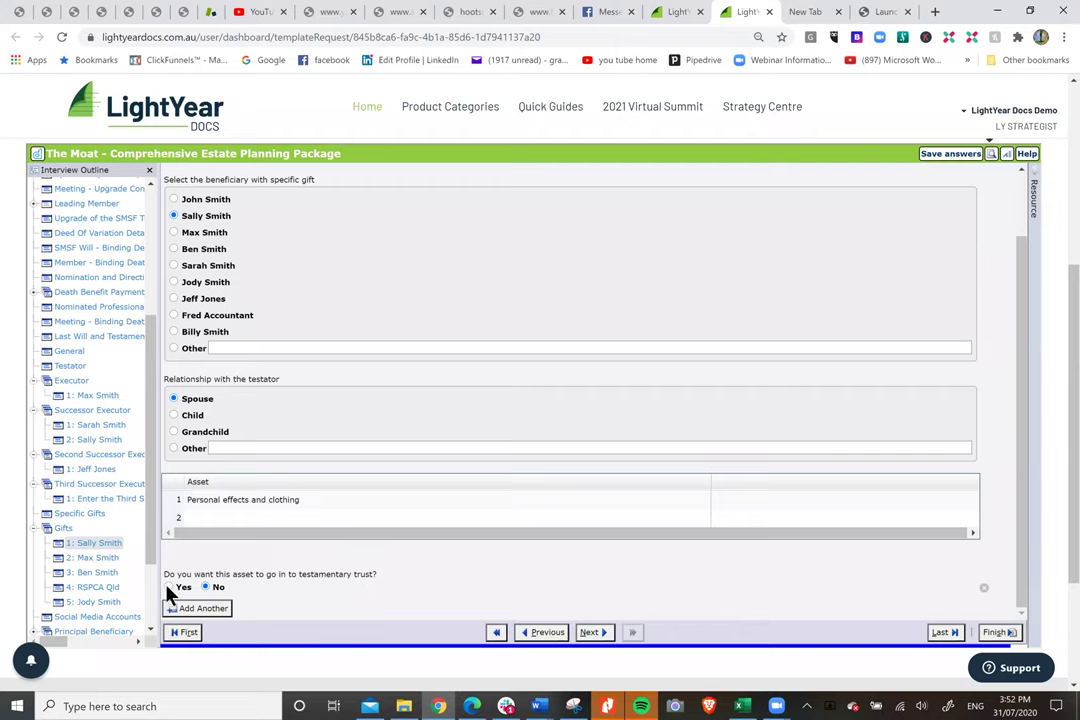
left_click(98, 558)
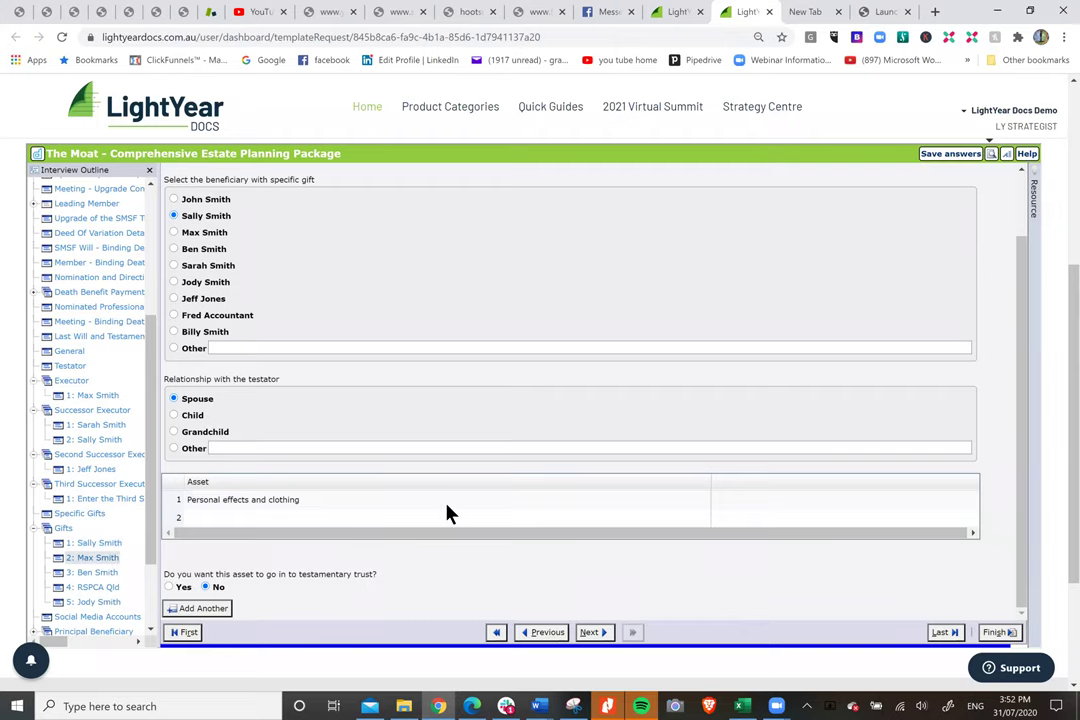
scroll(562, 497, "down", 1)
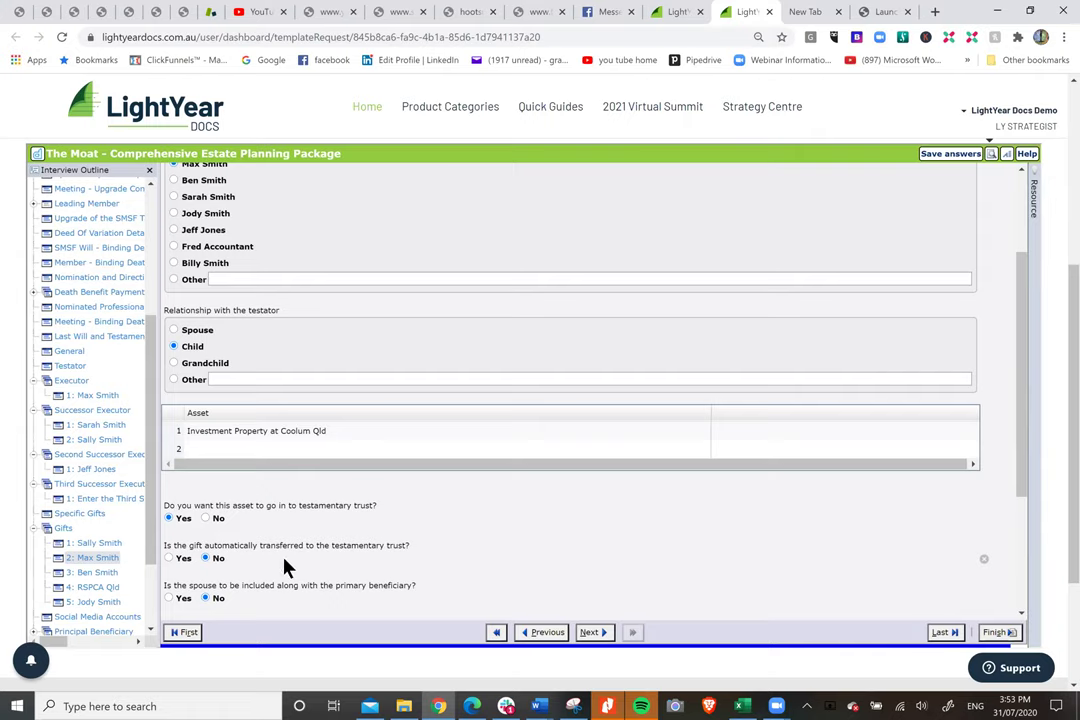
Try Yes for the second gift's automatic transfer to the testamentary trust and for including the spouse, setting each back to No.
left_click(169, 558)
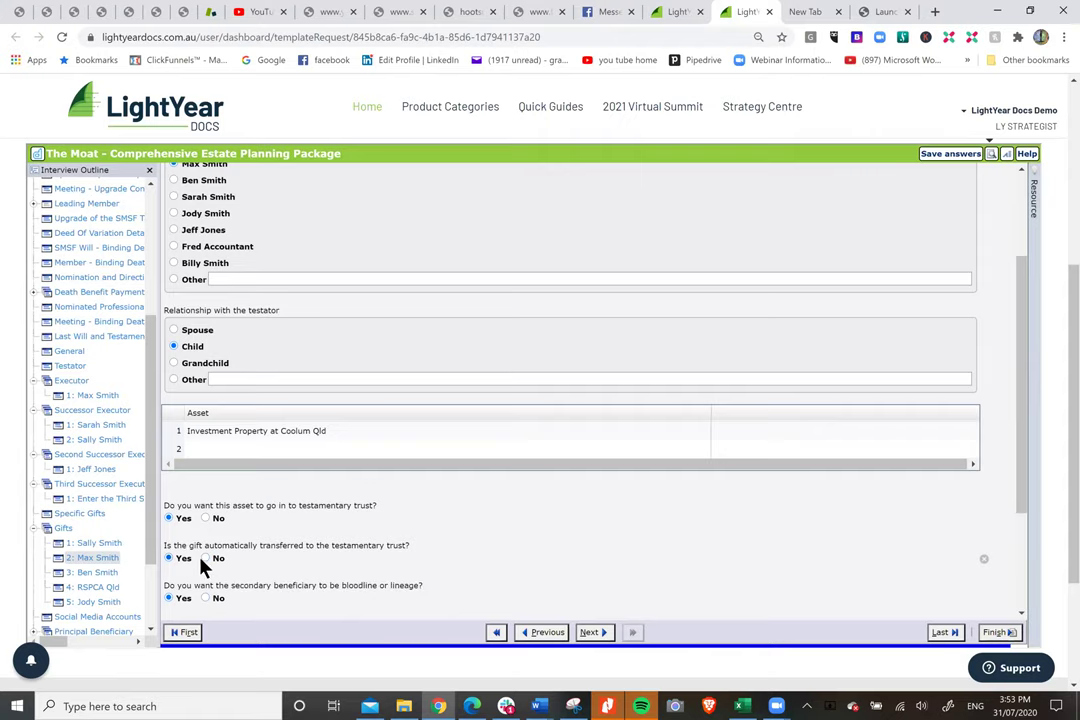
left_click(205, 558)
scroll(463, 521, "down", 2)
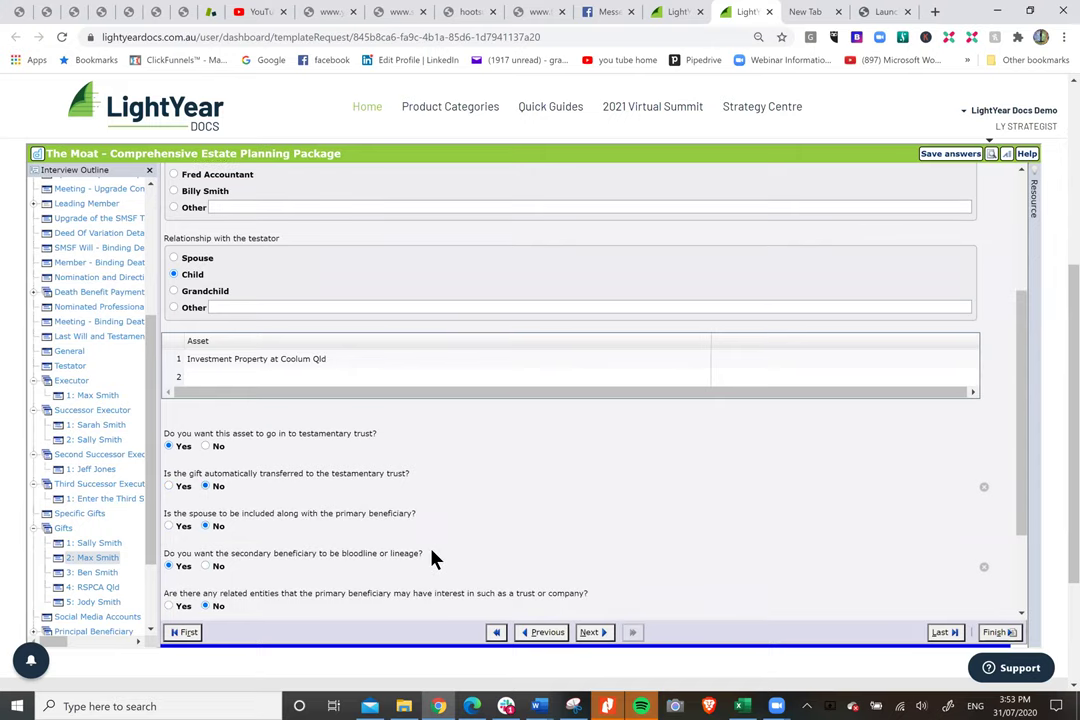
left_click(206, 526)
left_click(172, 530)
scroll(518, 492, "down", 1)
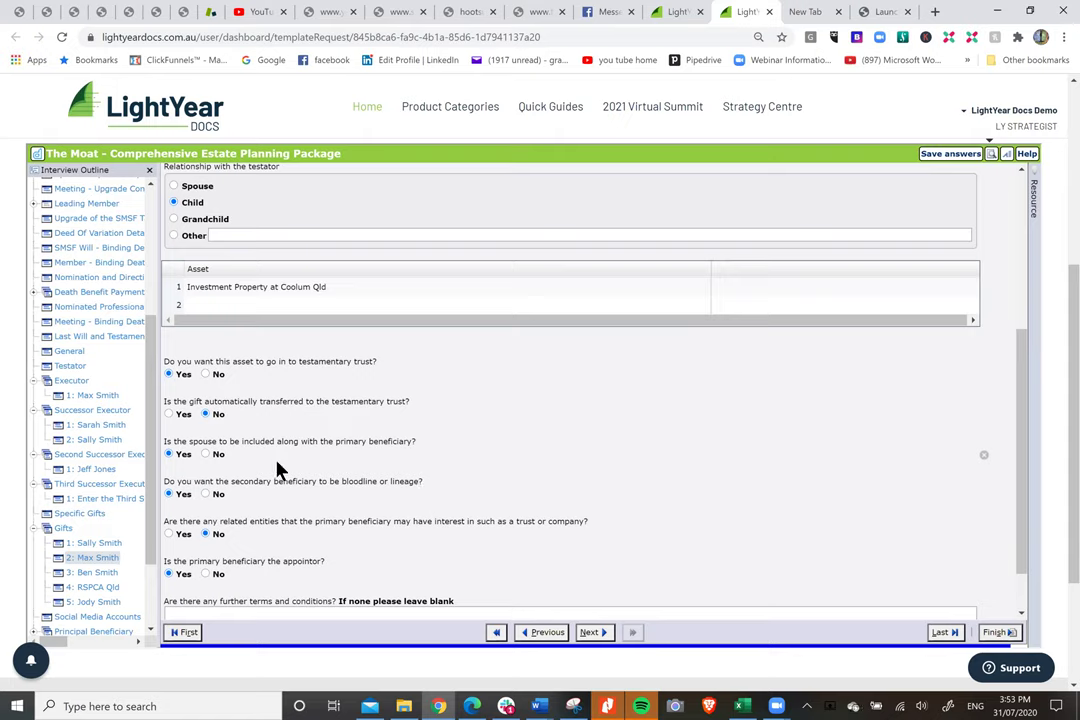
left_click(205, 455)
Enter further terms: "Any child beneficiary is not to become trustee or appointor until age 35 and is not to take any capital until age 25".
scroll(478, 465, "down", 1)
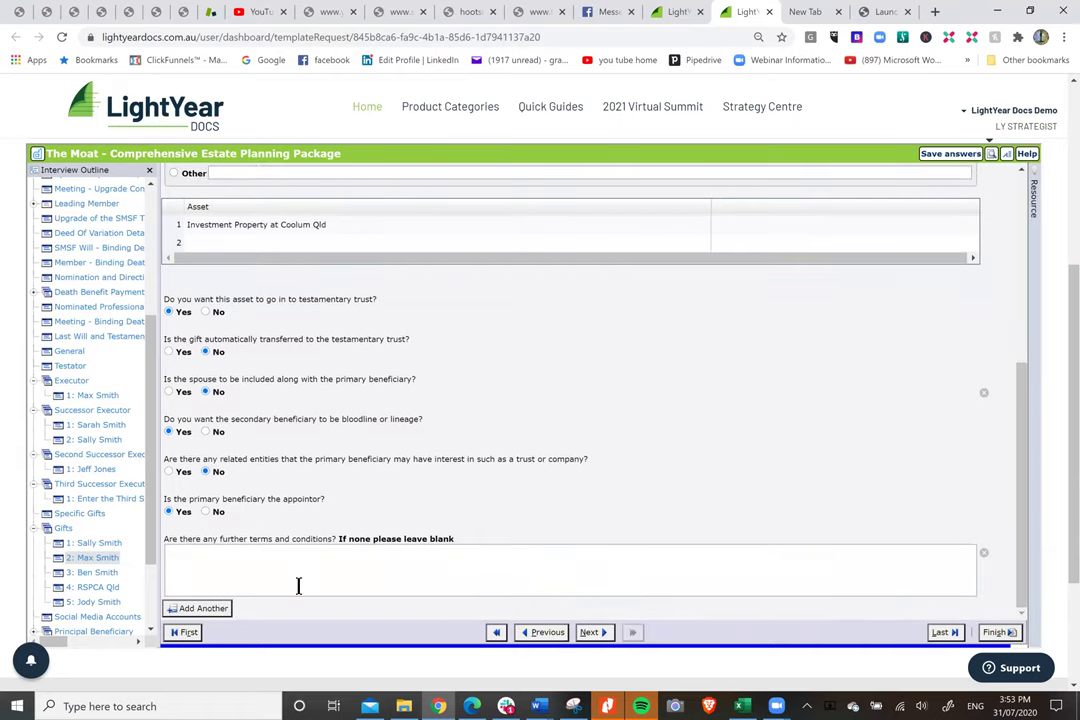
scroll(424, 499, "down", 1)
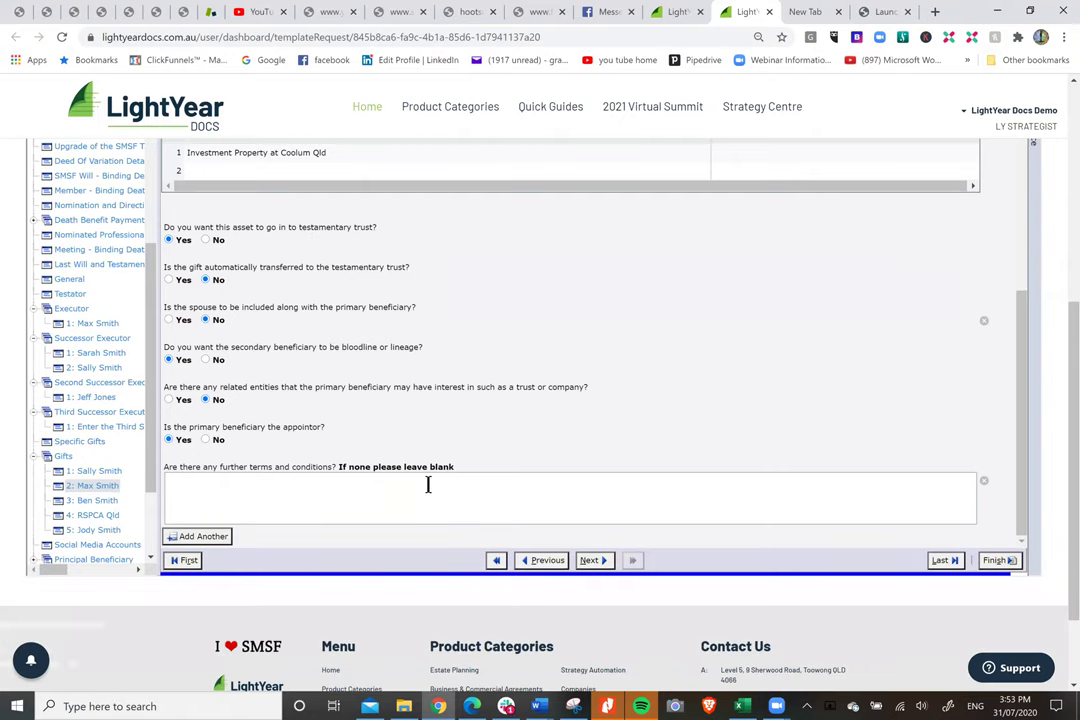
left_click(428, 484)
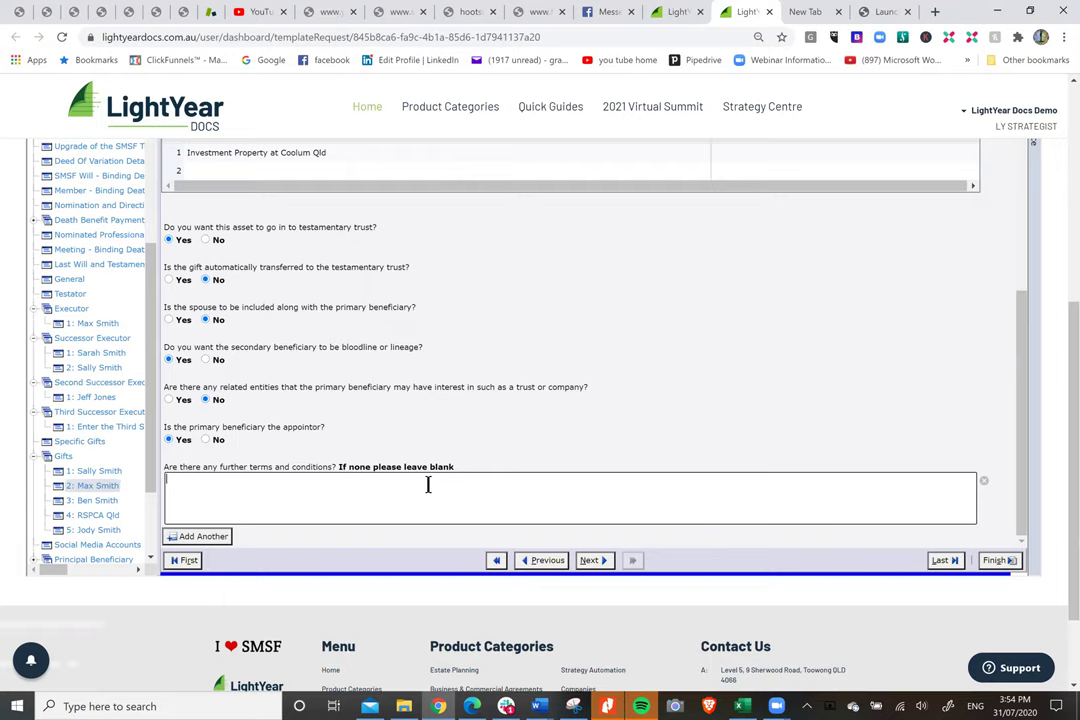
type("The")
key("BackSpace")
key("BackSpace")
key("BackSpace")
key("BackSpace")
type("Any child beneficiary")
type("is not to become trustee or appointor until ")
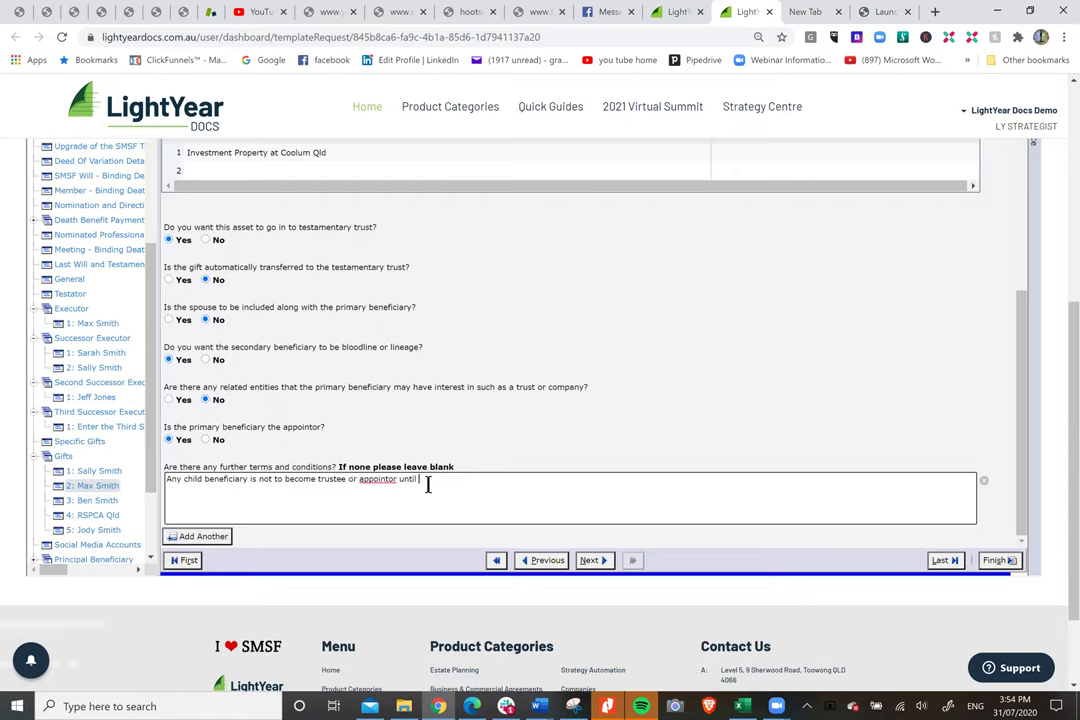
type("age 35 and it s not to take any capit")
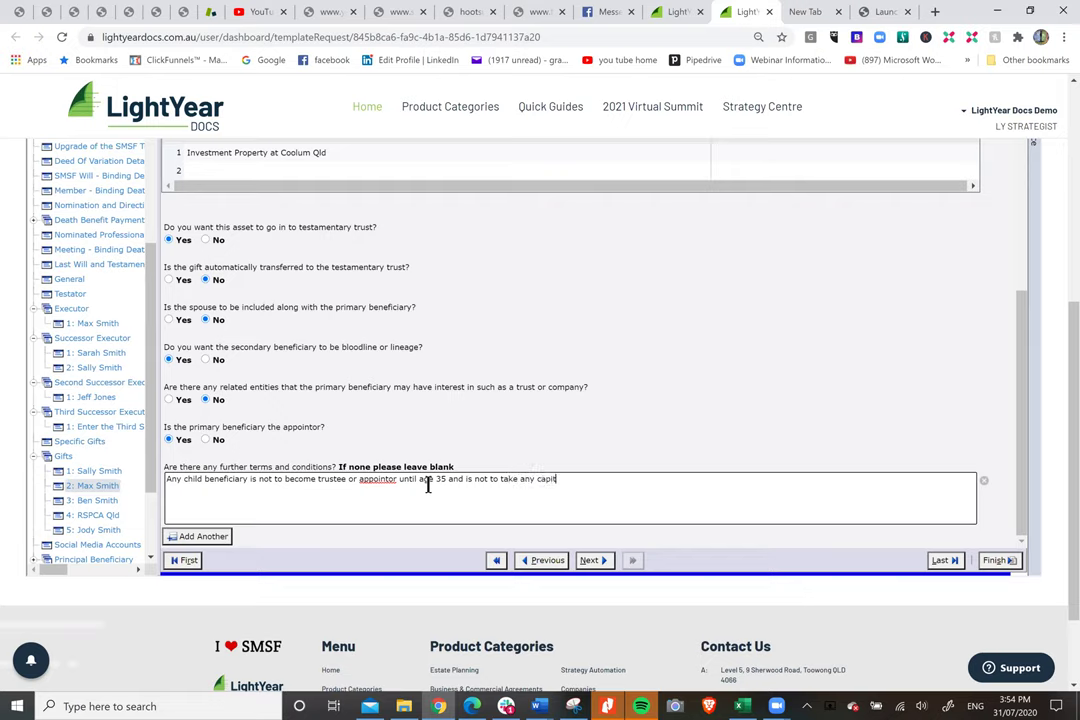
type("al until ag")
type("e")
type(" 25")
Add this sentence to the gift's further terms: "However the trustee may distribute income to that child.".
type(".  How")
type("ever ")
type("the trustee may ")
type("disc")
type("ribute")
type(" inco")
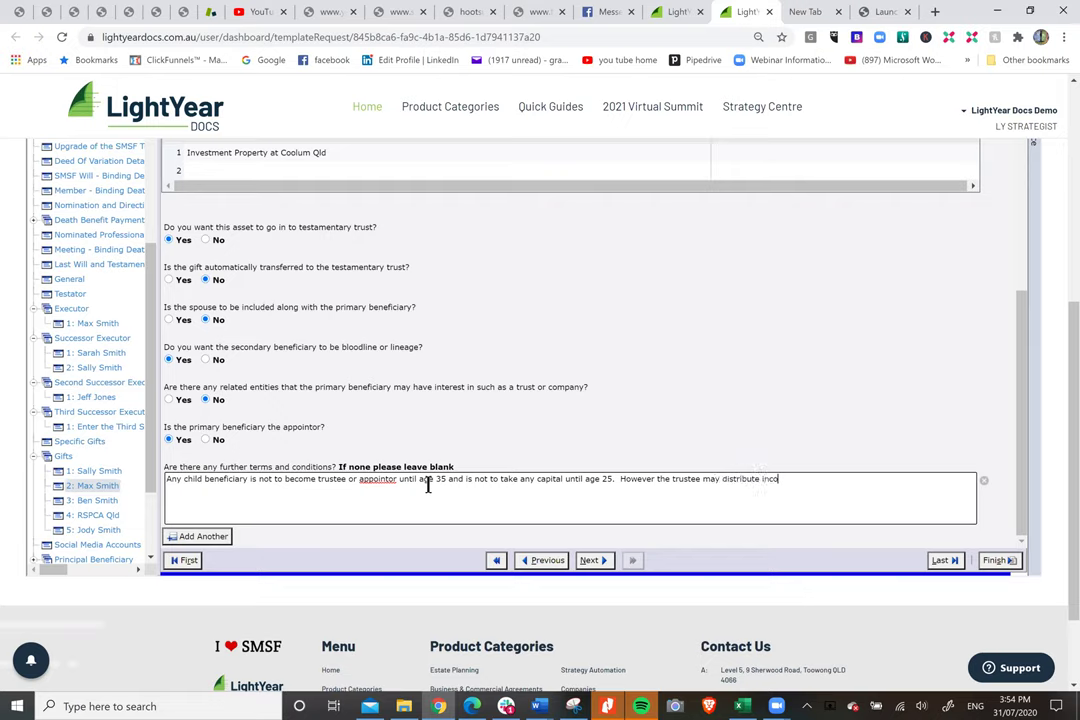
type("me to that child.")
Finish the interview, then download and open the assembled PDF of The Moat - Comprehensive Estate Planning Package.
left_click(1000, 561)
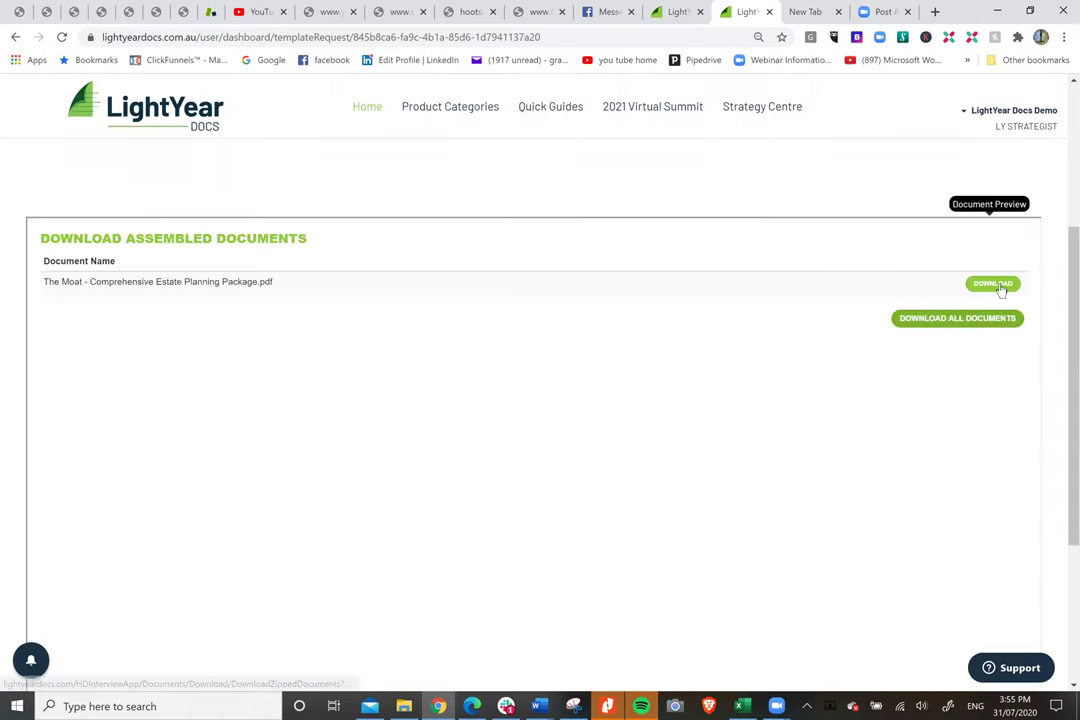
left_click(995, 284)
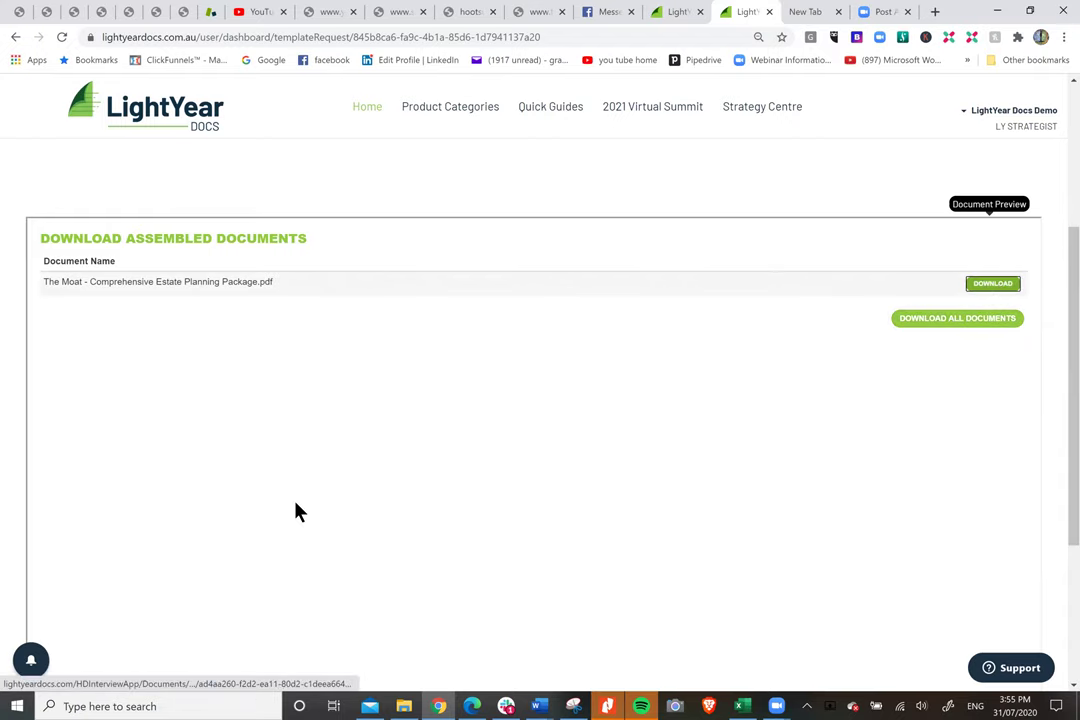
left_click(68, 683)
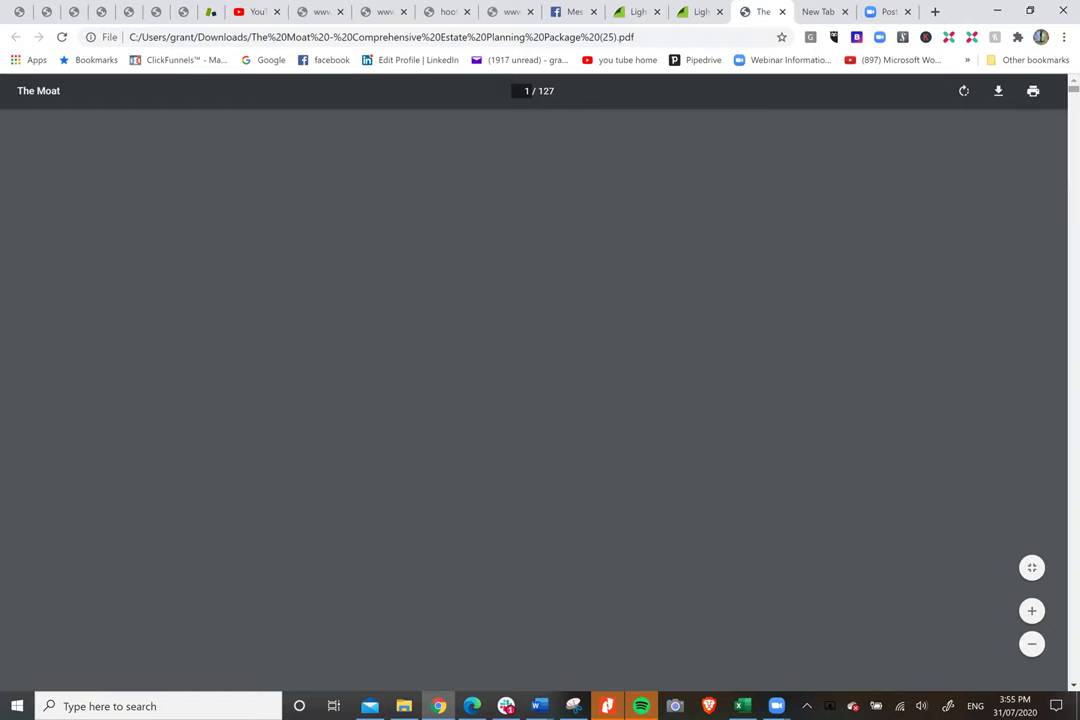
Find the Last Will and Testament in the package PDF and go past its cover and disclaimer to the Introduction.
scroll(534, 400, "down", 2)
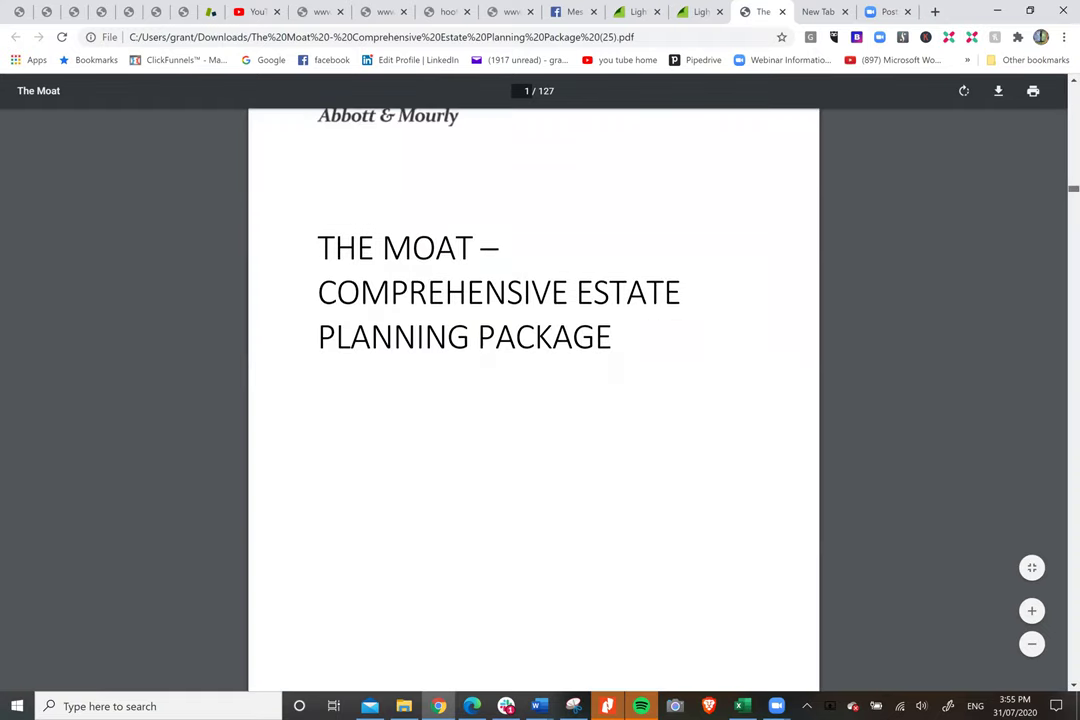
scroll(534, 400, "down", 5)
scroll(534, 400, "down", 20)
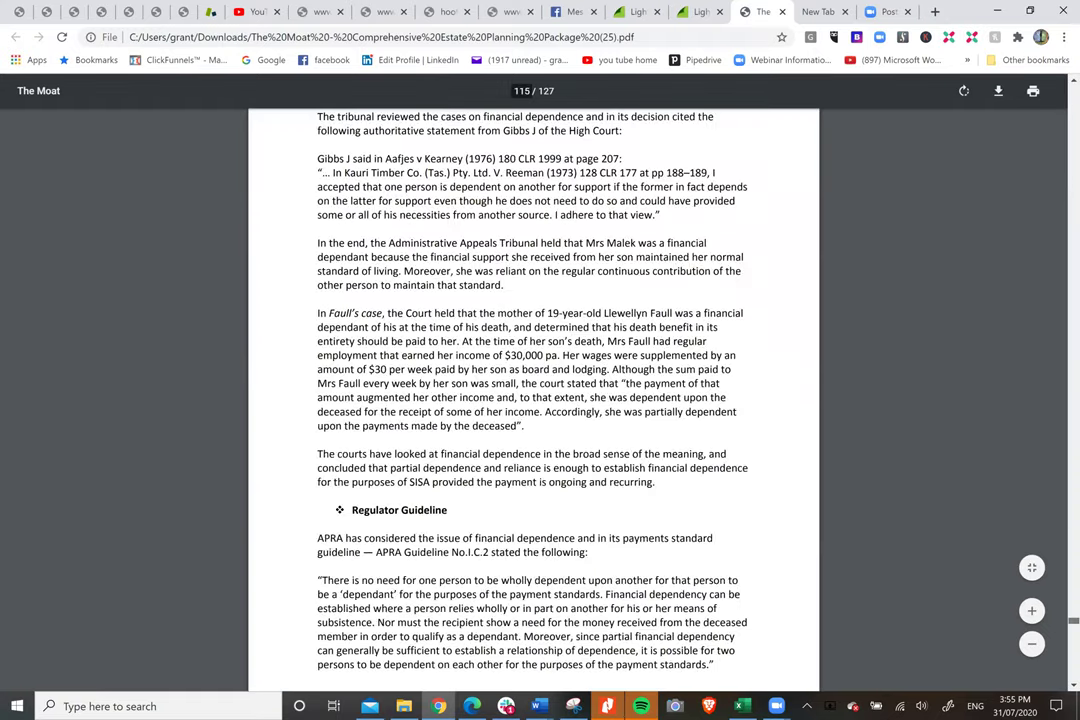
scroll(955, 576, "down", 5)
scroll(755, 482, "up", 20)
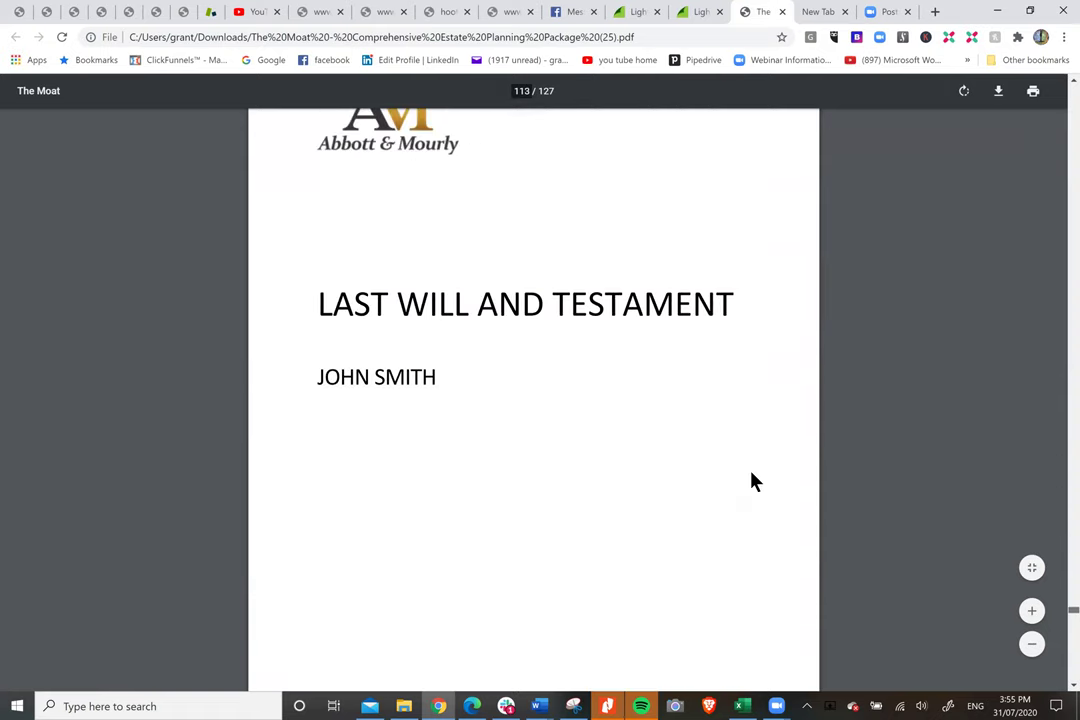
scroll(735, 467, "up", 2)
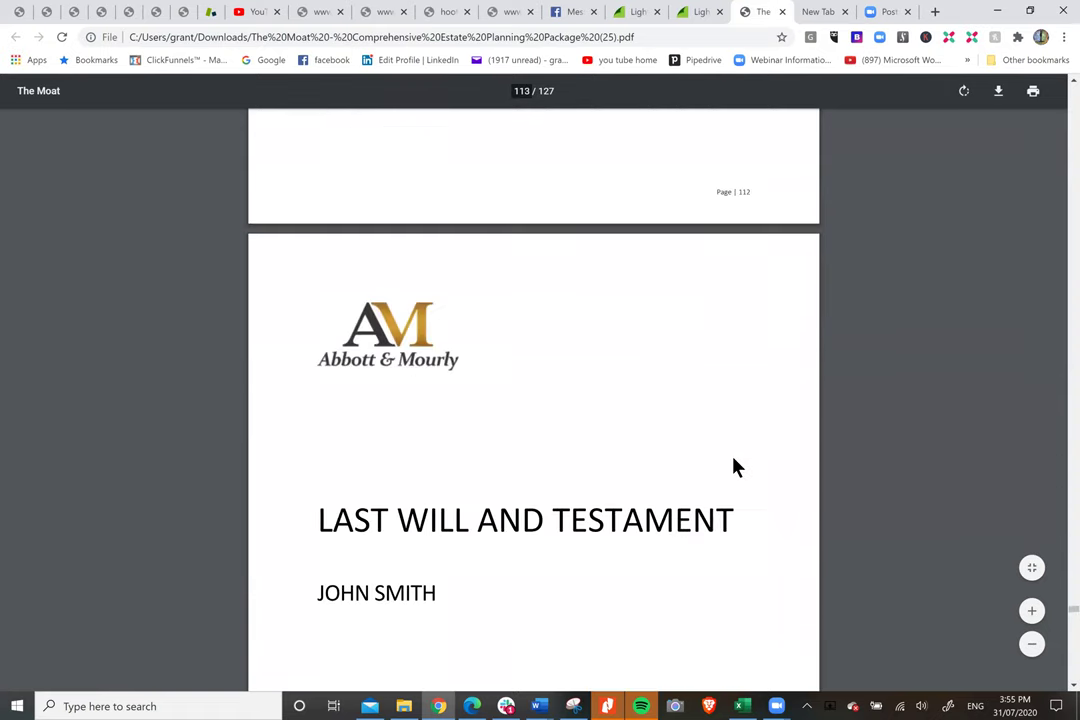
scroll(735, 467, "down", 7)
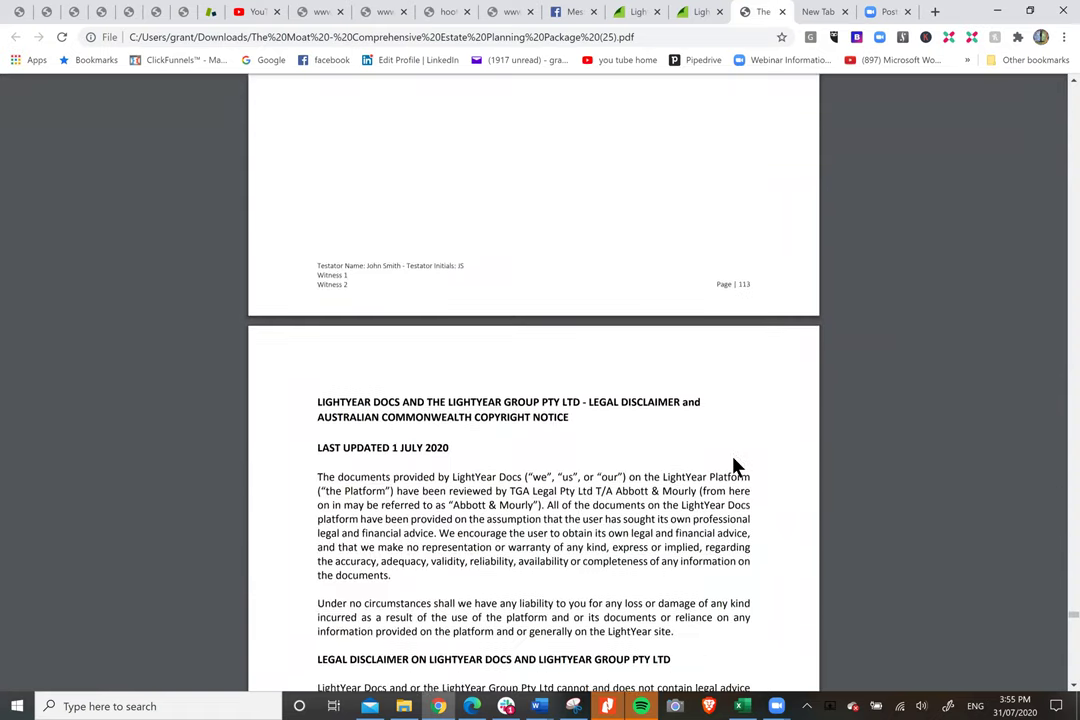
scroll(735, 467, "down", 8)
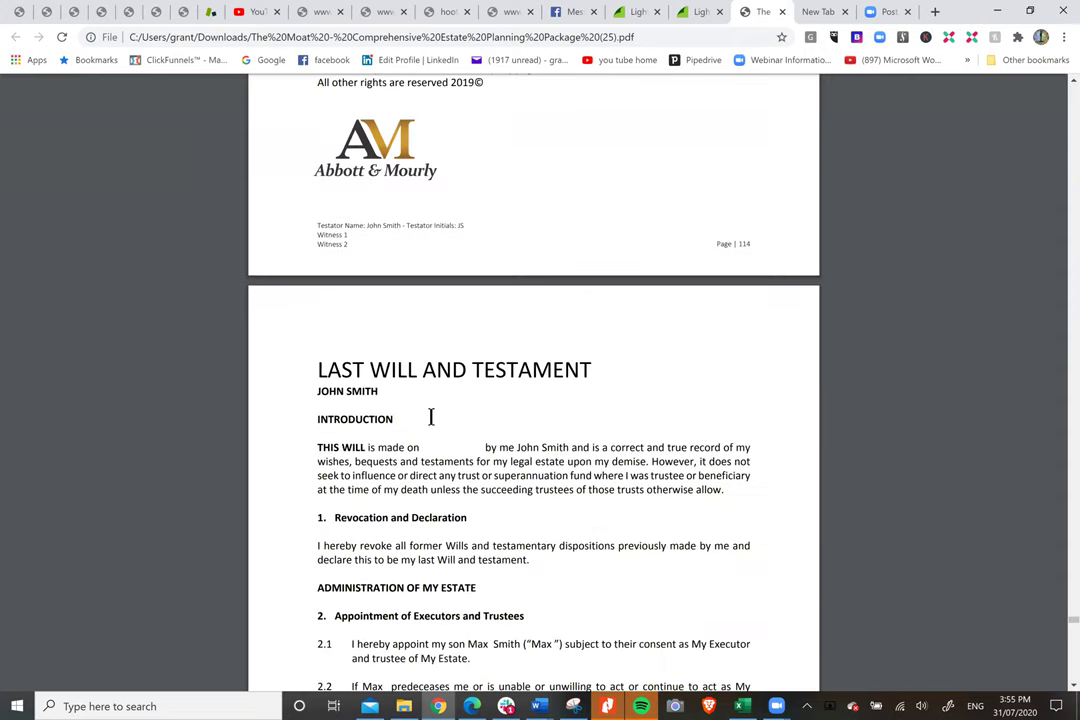
Review the will's clauses on executors, ongoing trustees, provision of advice, initial administration and beneficiaries.
scroll(431, 416, "down", 3)
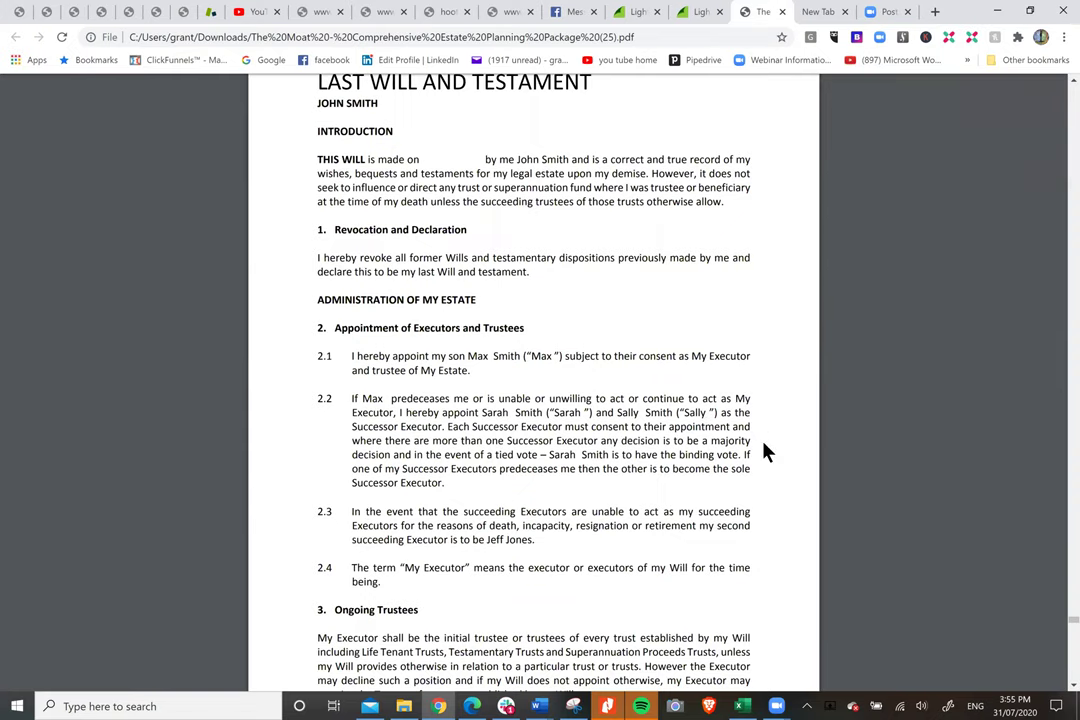
scroll(765, 452, "down", 3)
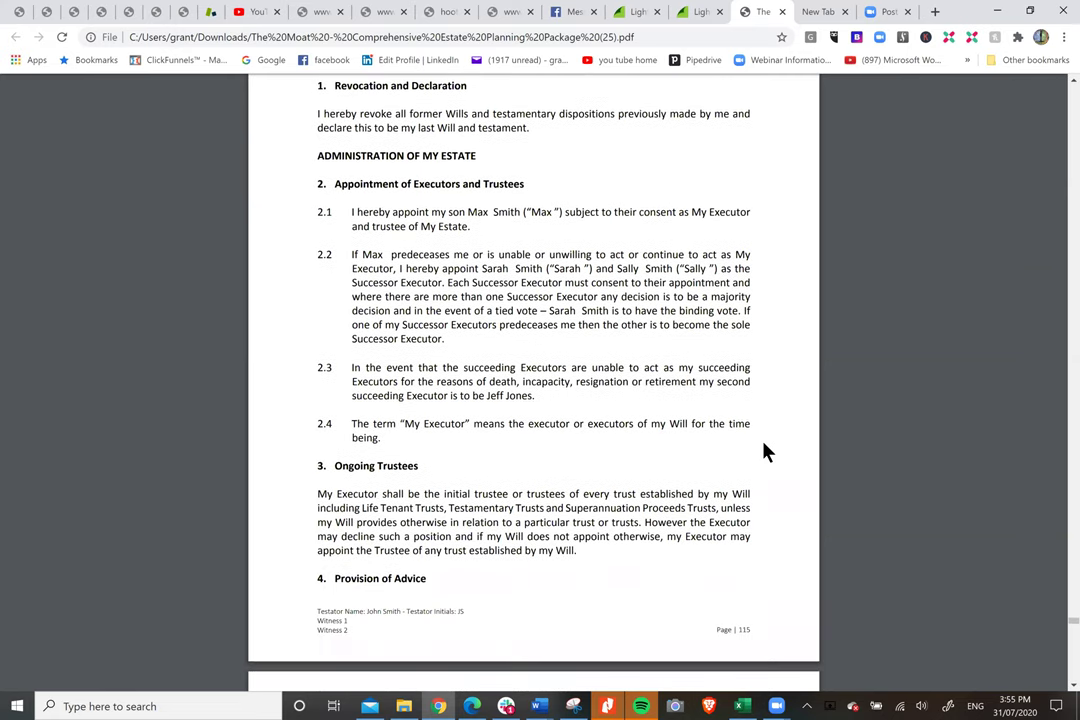
scroll(765, 452, "down", 7)
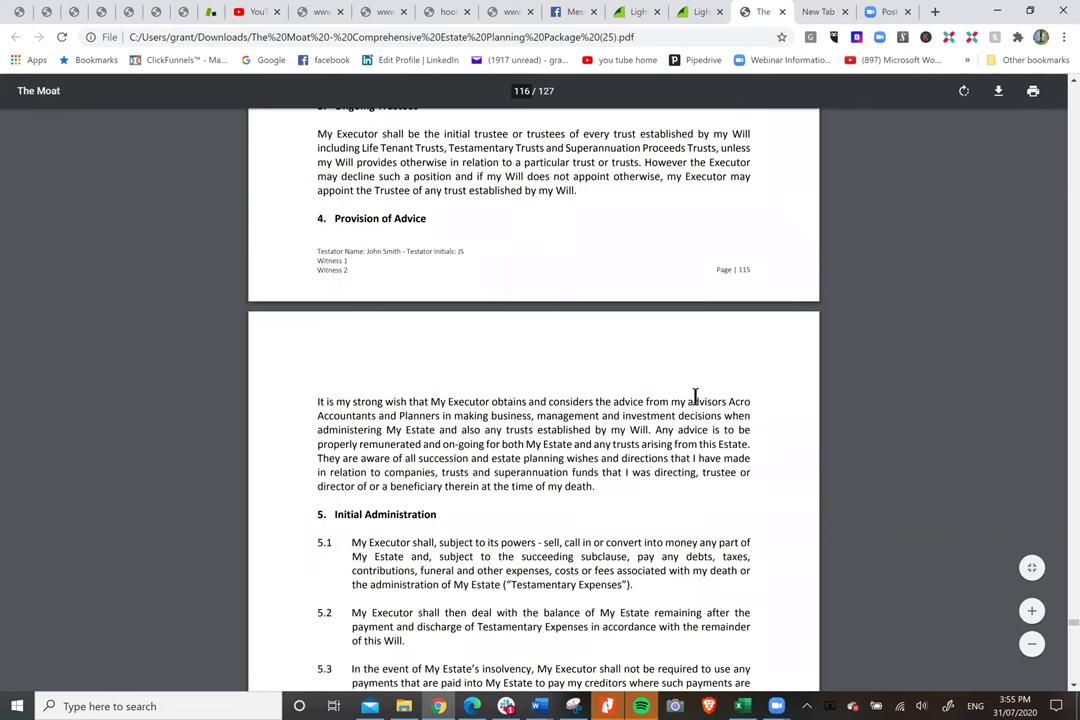
scroll(695, 397, "down", 6)
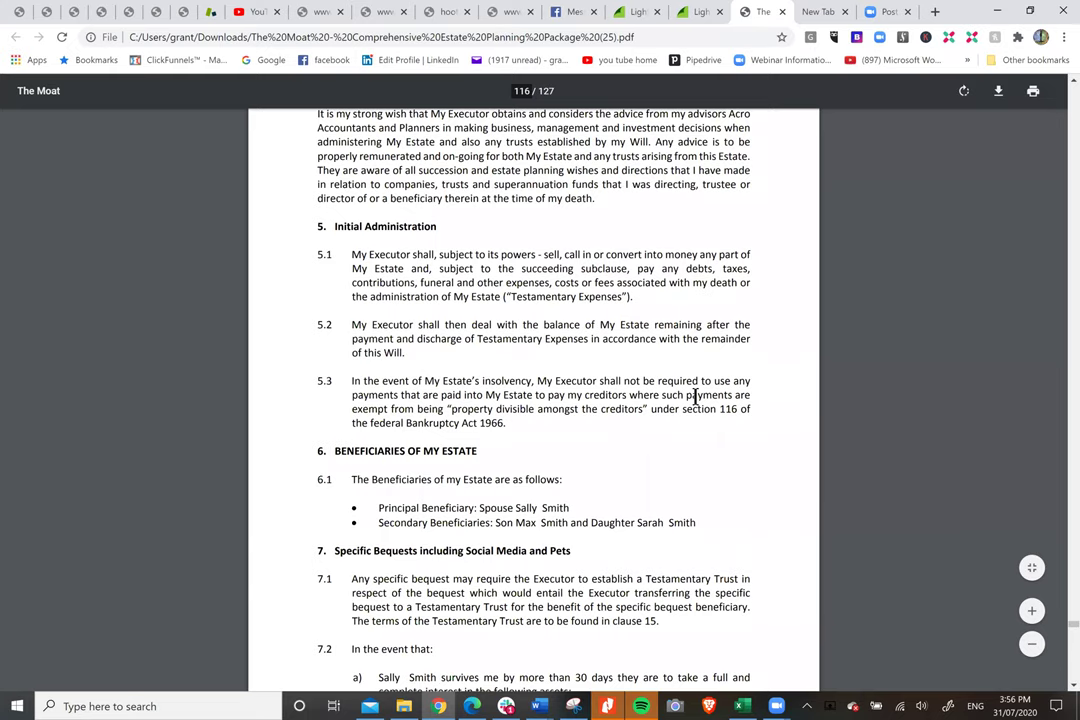
scroll(695, 397, "down", 3)
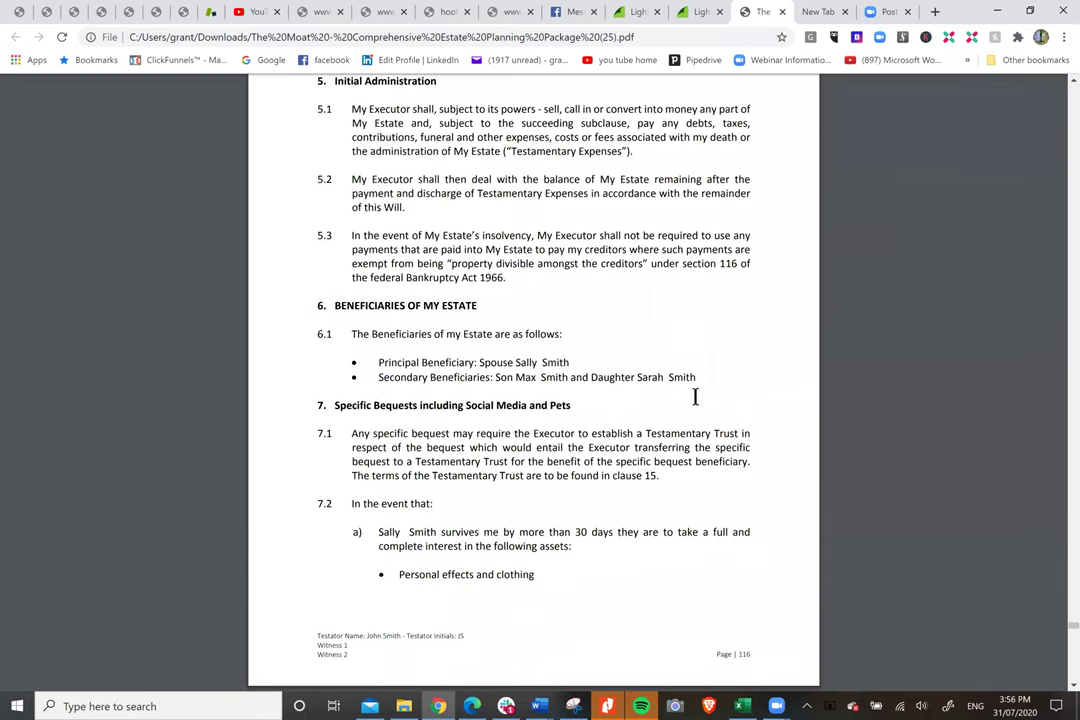
Review the specific bequests in clause 7.2, highlighting the personal effects gift, the Coolum property gift, and its testamentary trust direction and consent condition.
scroll(697, 398, "down", 5)
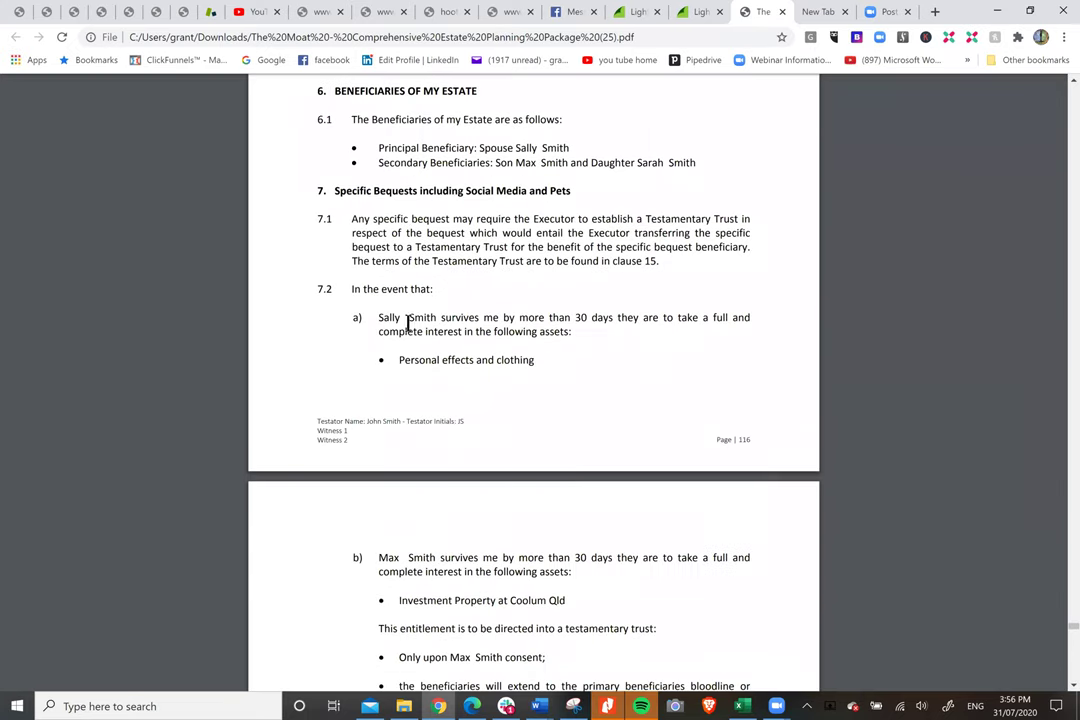
left_click_drag(397, 357, 575, 355)
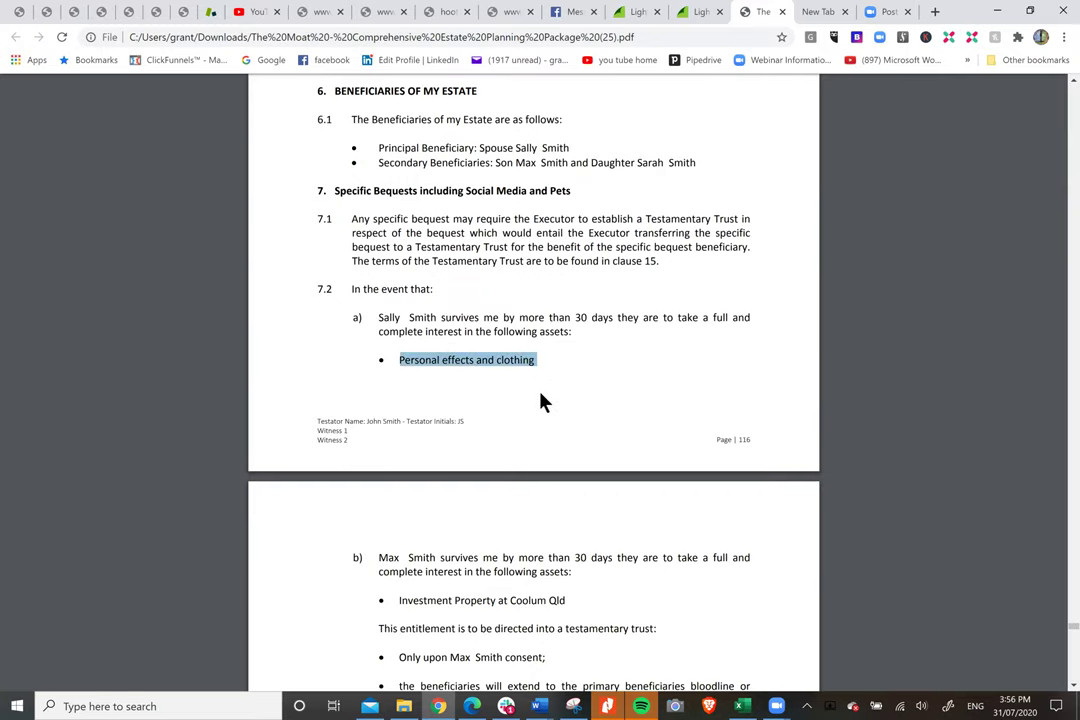
scroll(542, 403, "down", 3)
scroll(421, 337, "down", 4)
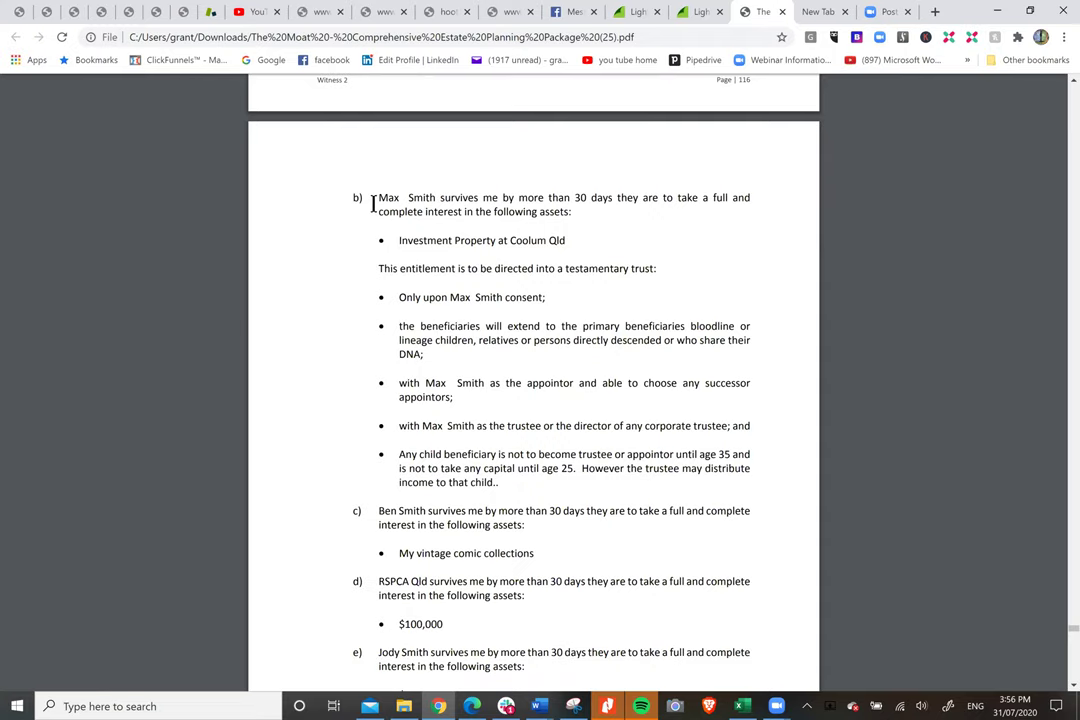
left_click_drag(377, 197, 574, 214)
left_click_drag(398, 241, 692, 231)
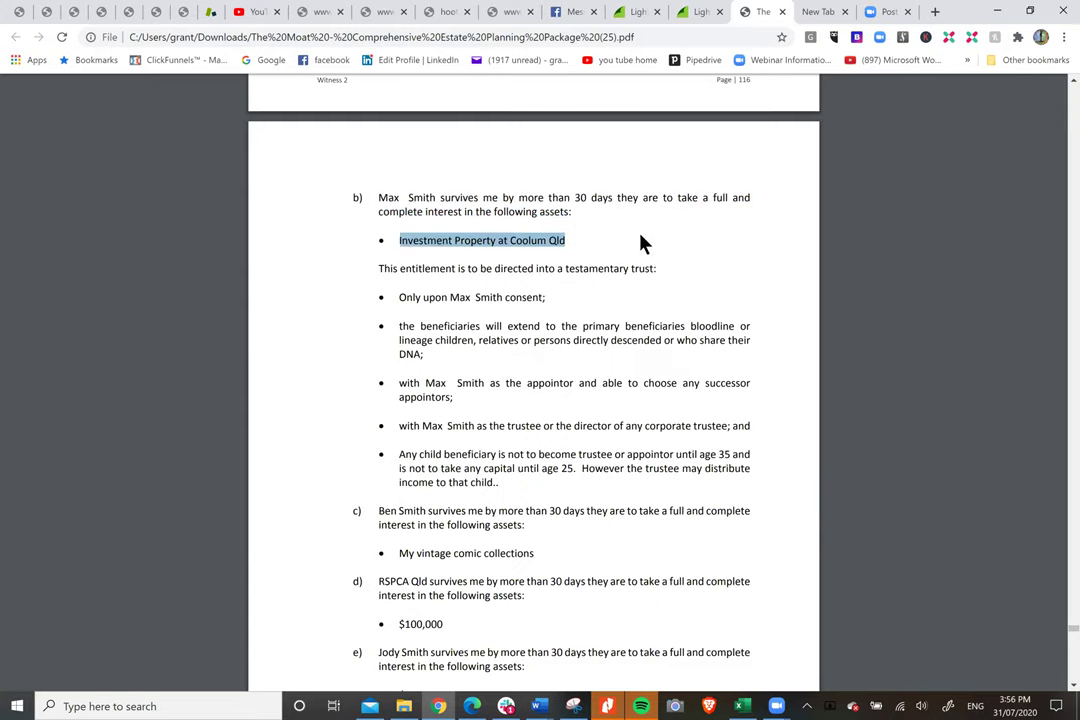
left_click_drag(377, 270, 650, 272)
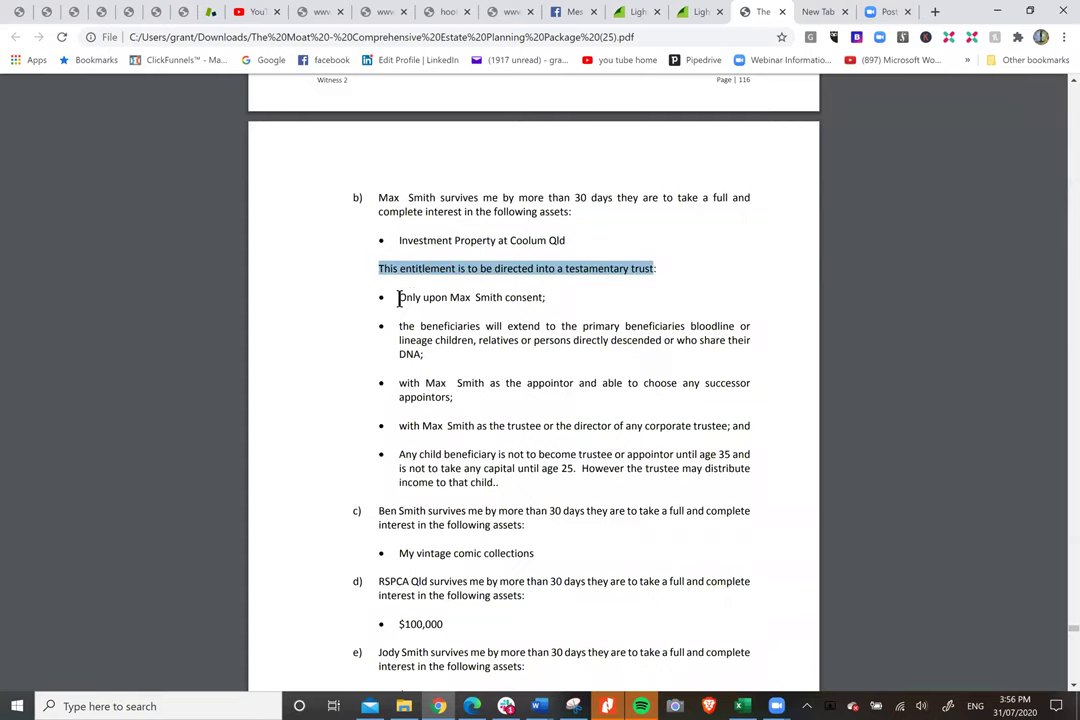
left_click_drag(399, 299, 545, 297)
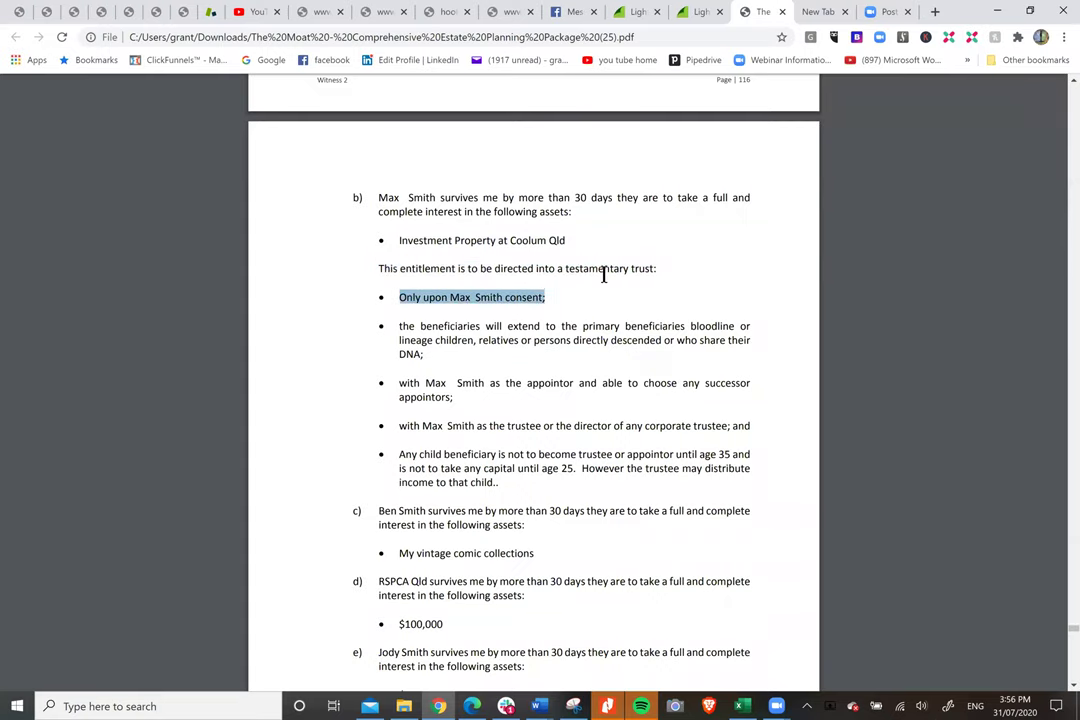